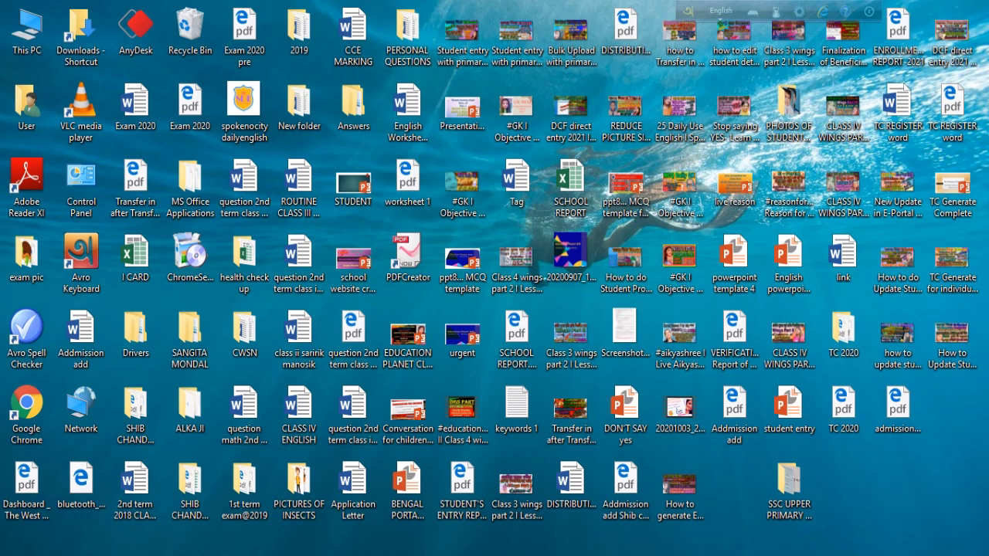
pyautogui.press('F5')
pyautogui.press('F5')
pyautogui.press('F5')
pyautogui.press('F5')
pyautogui.doubleClick(29, 407)
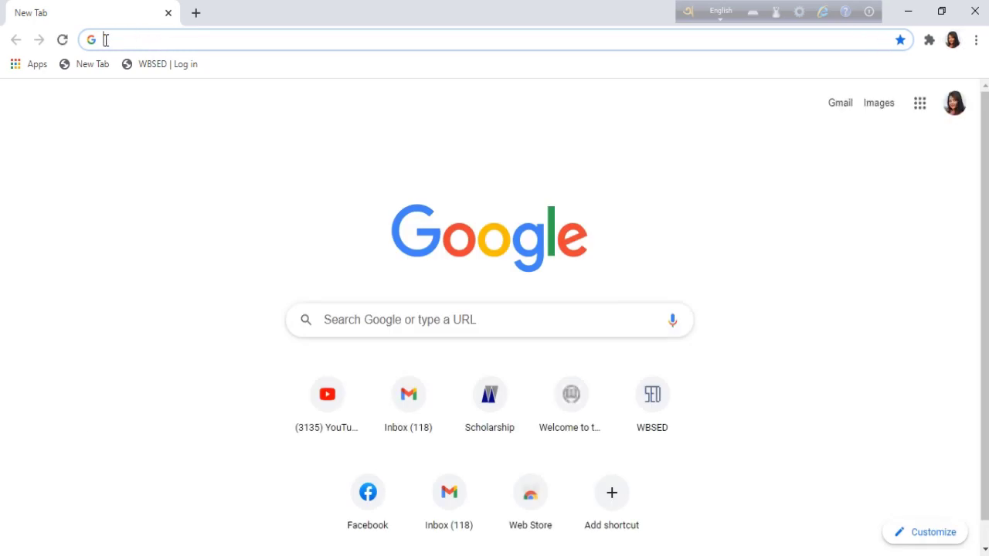
pyautogui.write('www.')
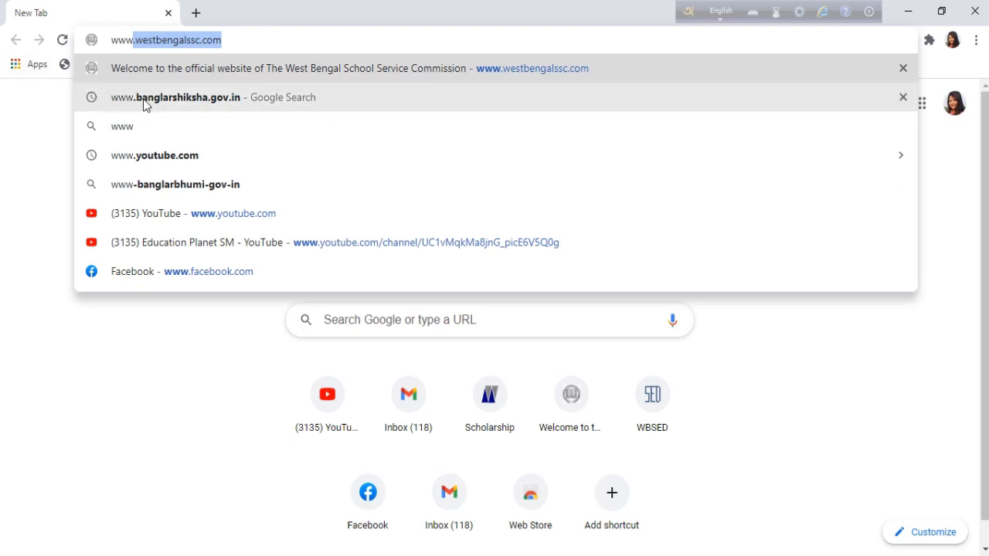
pyautogui.click(215, 106)
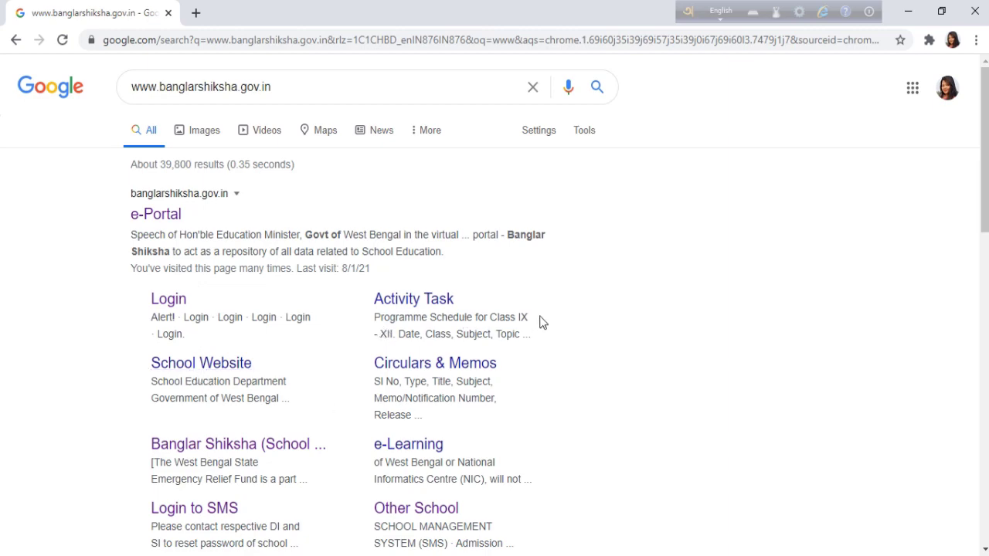
pyautogui.scroll(-2, 533, 318)
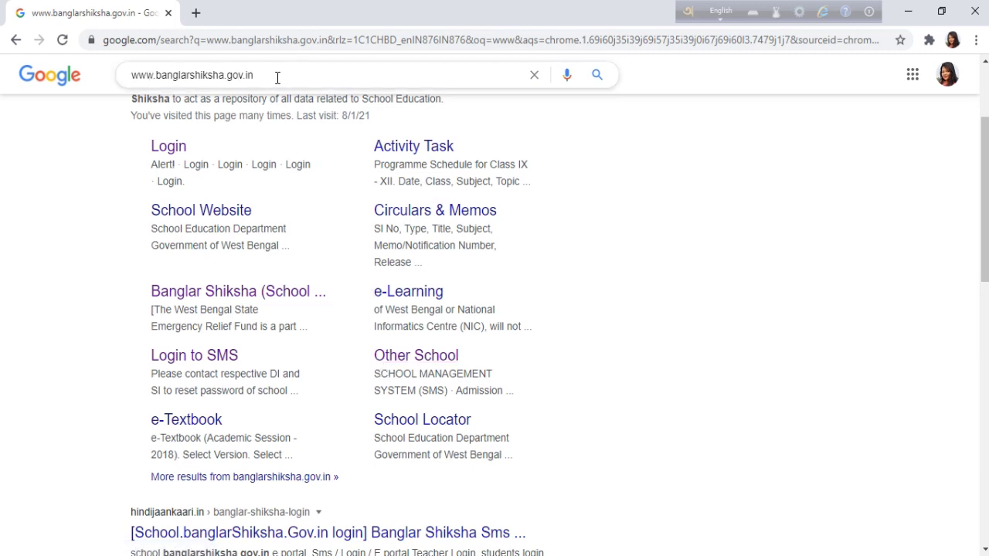
pyautogui.click(407, 361)
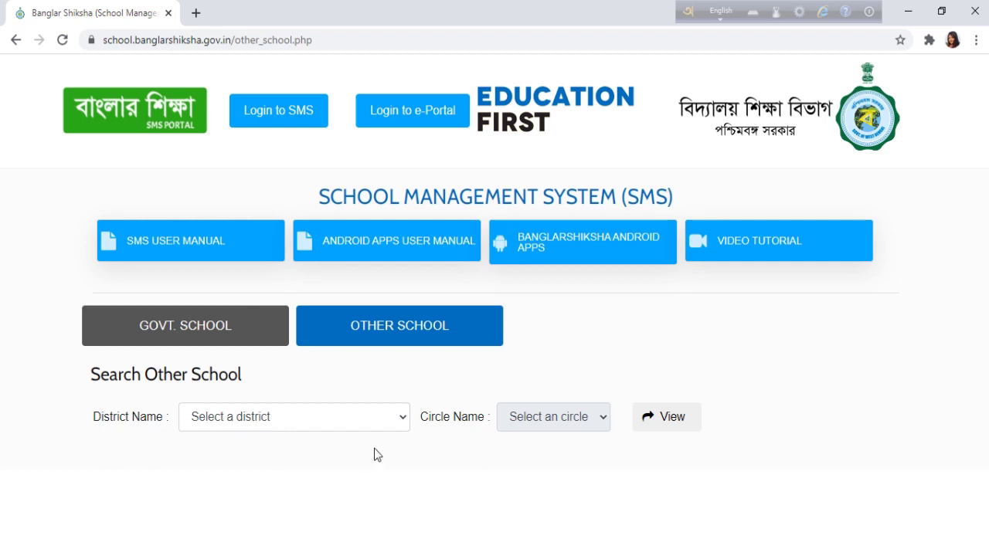
# Step: List the other schools of the MURSHIDABAD district in the NABAGRAM WEST circle
pyautogui.click(402, 419)
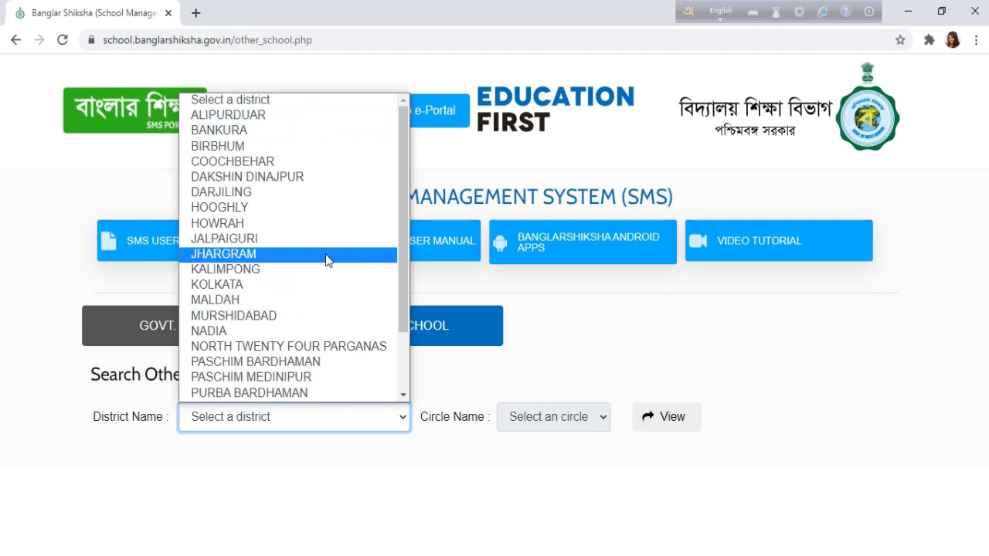
pyautogui.scroll(-2, 297, 134)
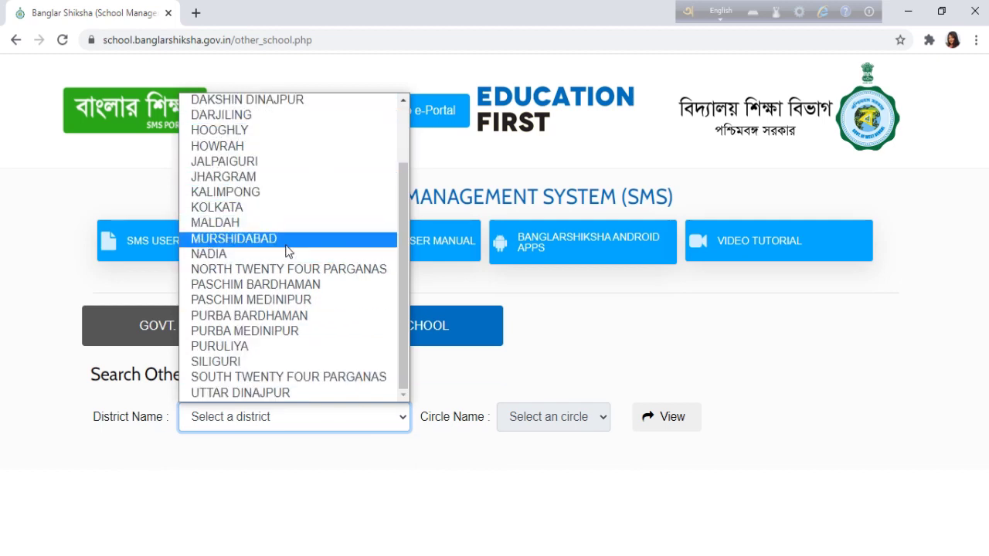
pyautogui.click(287, 239)
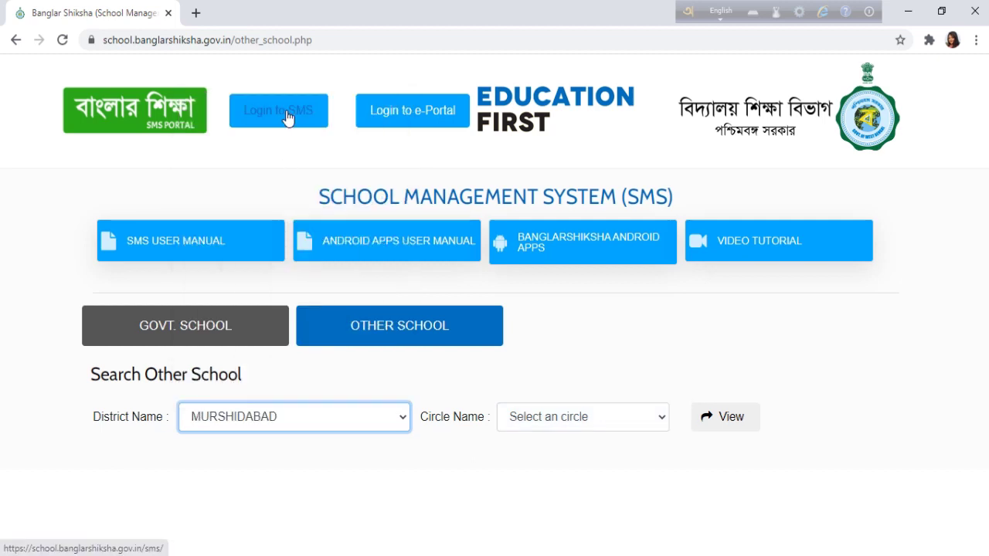
pyautogui.click(660, 421)
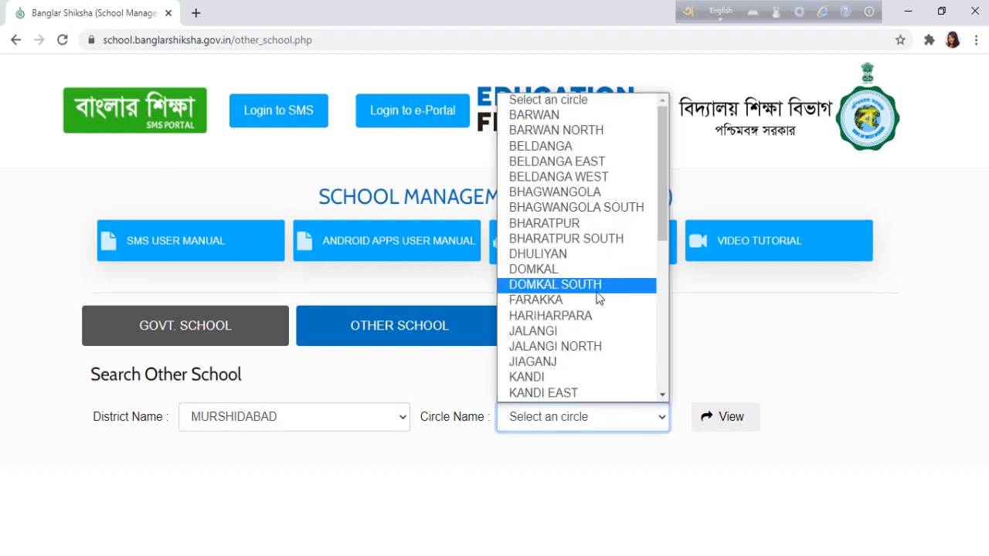
pyautogui.scroll(-4, 598, 286)
pyautogui.scroll(-2, 599, 276)
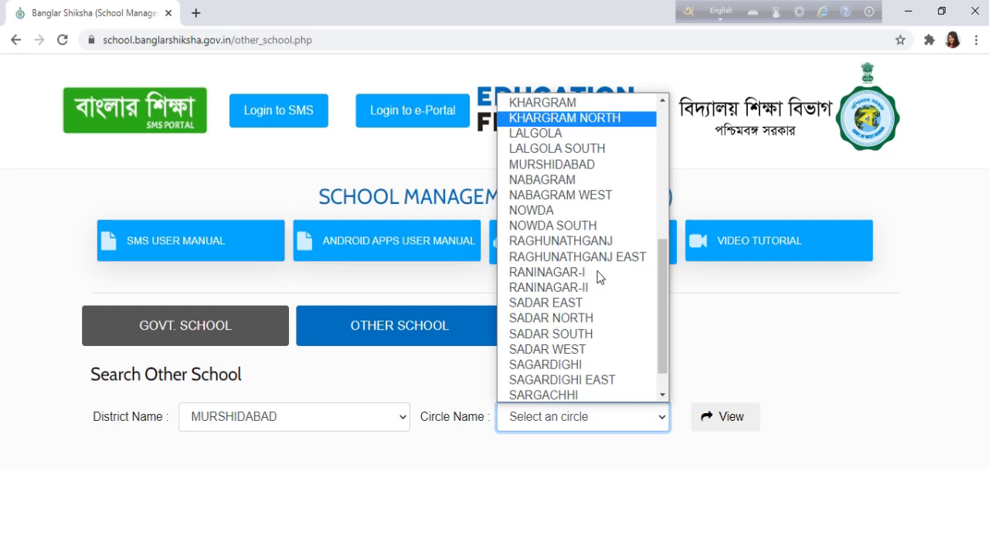
pyautogui.click(606, 197)
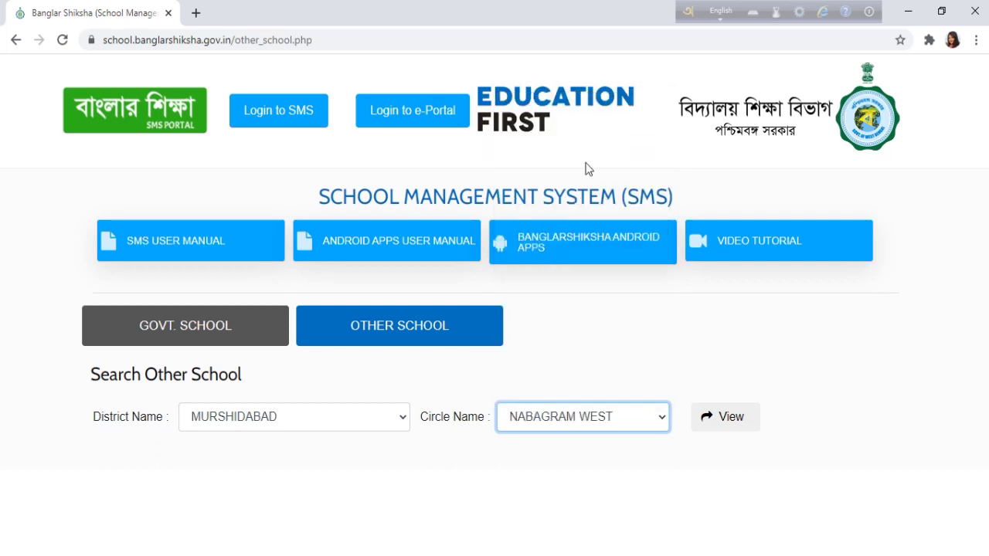
pyautogui.click(733, 417)
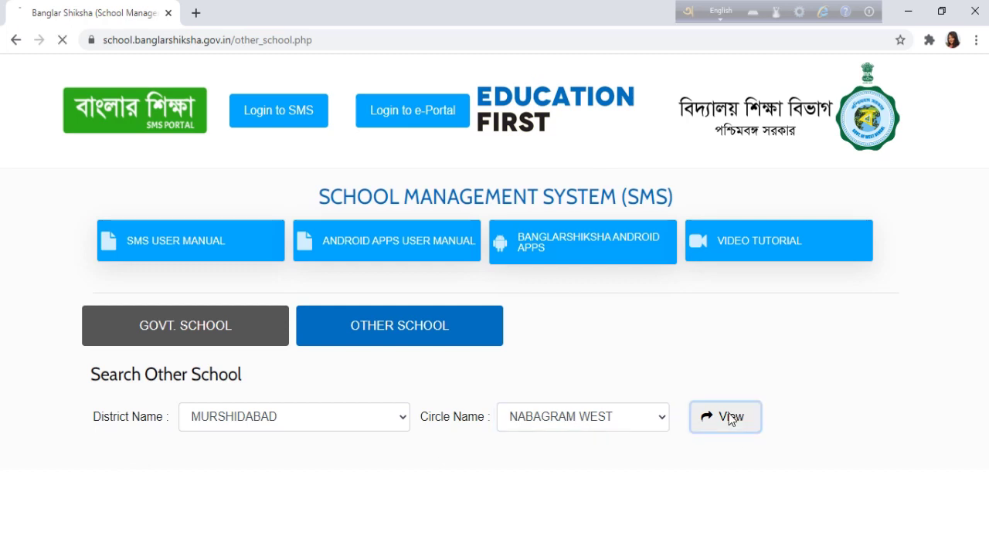
# Step: Look through the list of schools in the Nabagram West circle, down to its lower entries and back up
pyautogui.scroll(-2, 683, 396)
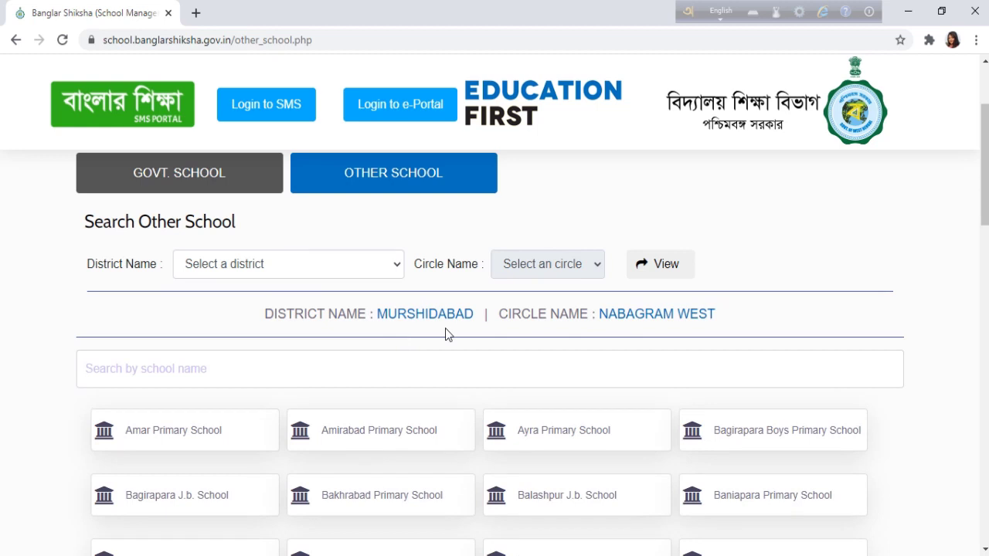
pyautogui.scroll(-2, 534, 363)
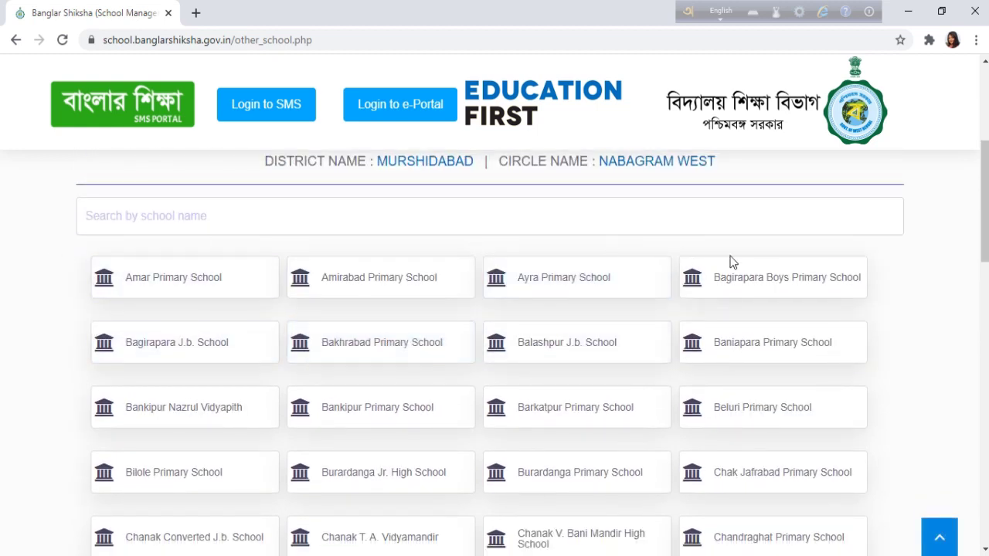
pyautogui.scroll(-2, 779, 371)
pyautogui.scroll(-9, 729, 262)
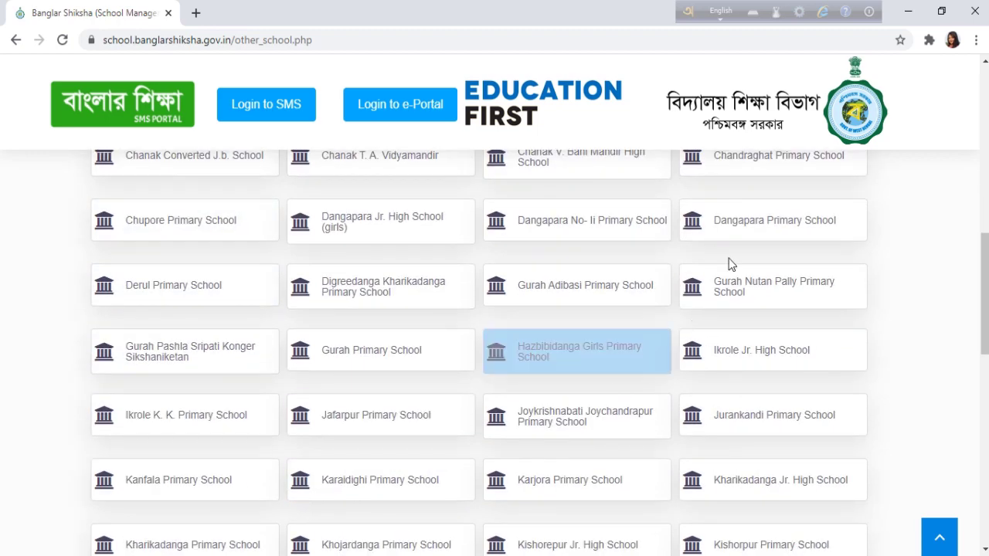
pyautogui.scroll(-4, 477, 448)
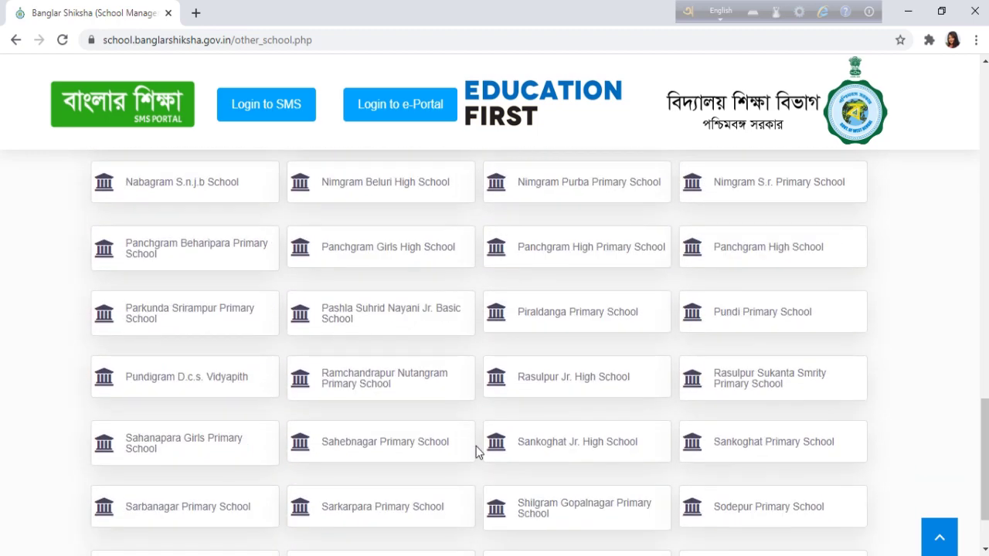
pyautogui.scroll(15, 477, 444)
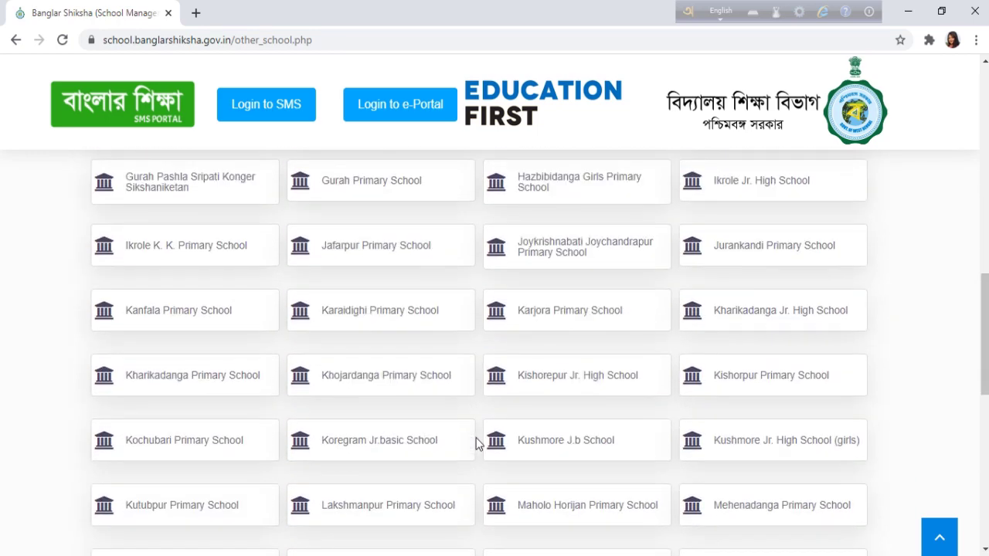
pyautogui.scroll(3, 477, 444)
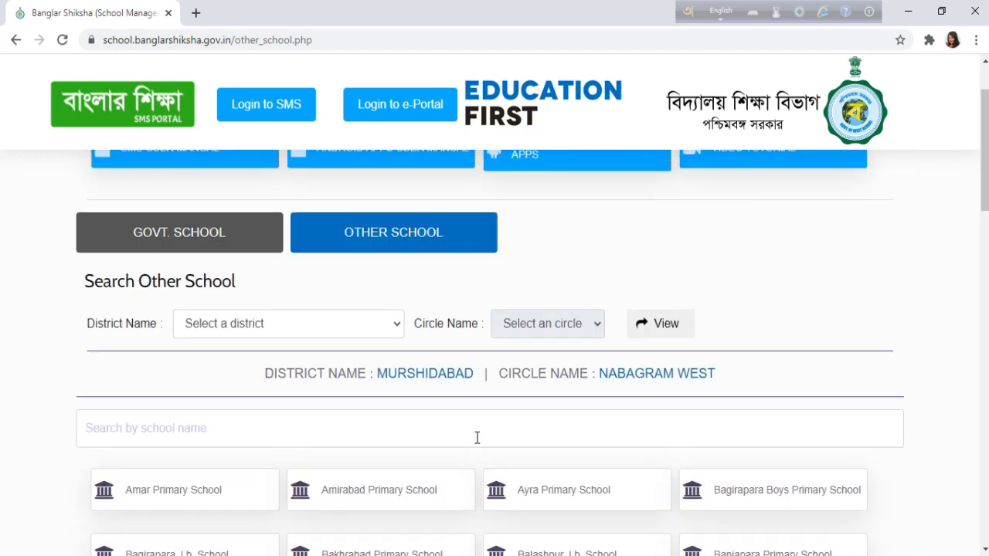
pyautogui.scroll(-1, 477, 444)
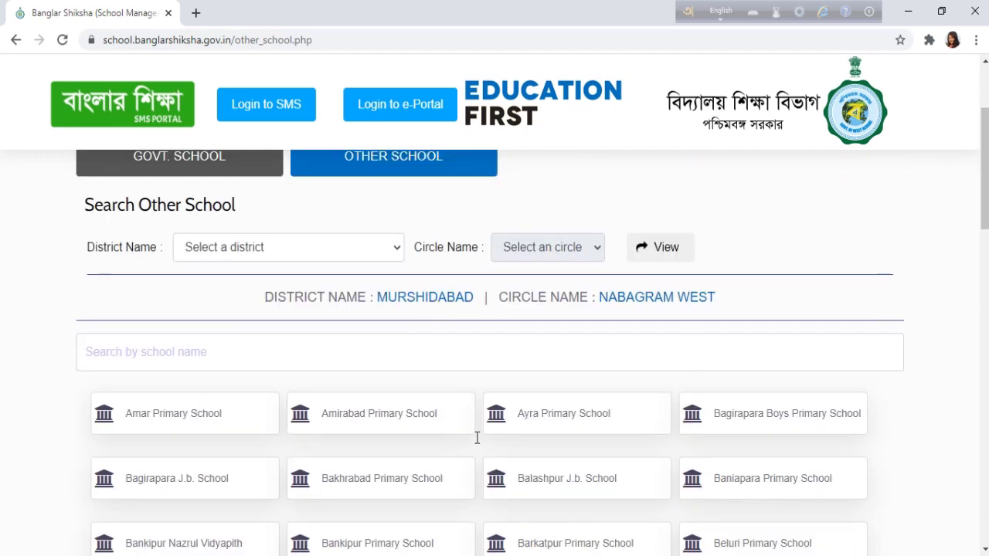
# Step: Locate Milki Primary School in the circle's school list and return to the search field above the list
pyautogui.click(106, 356)
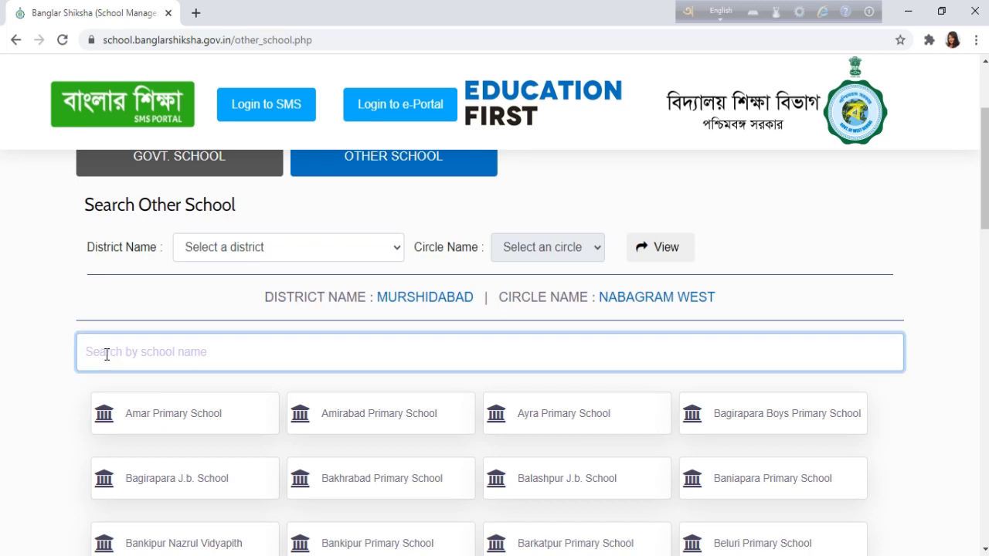
pyautogui.scroll(-2, 494, 401)
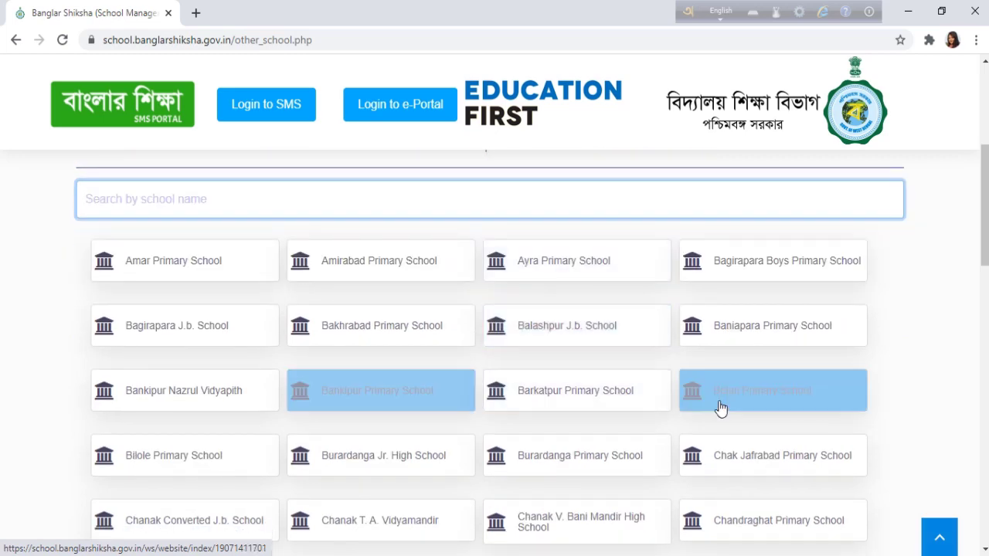
pyautogui.scroll(-1, 558, 396)
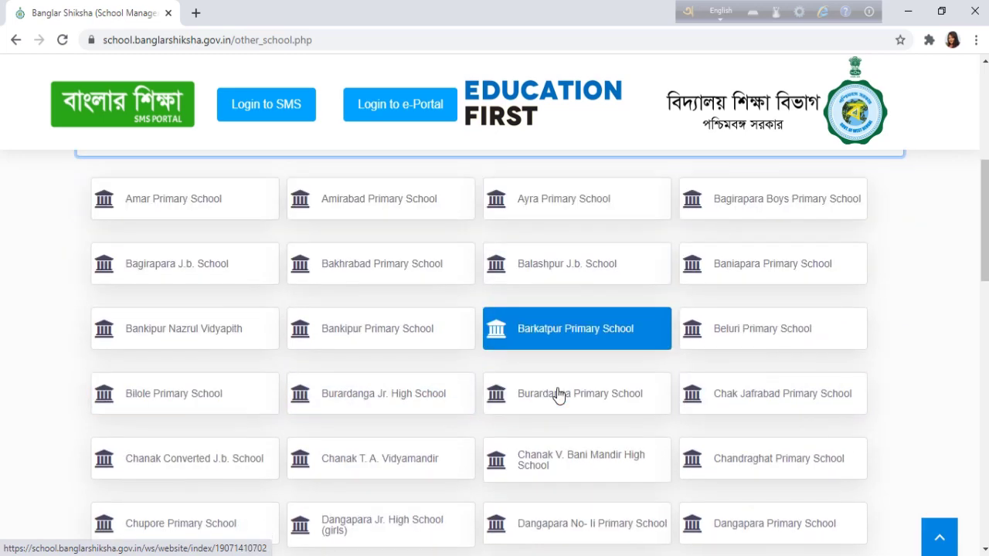
pyautogui.scroll(-3, 558, 396)
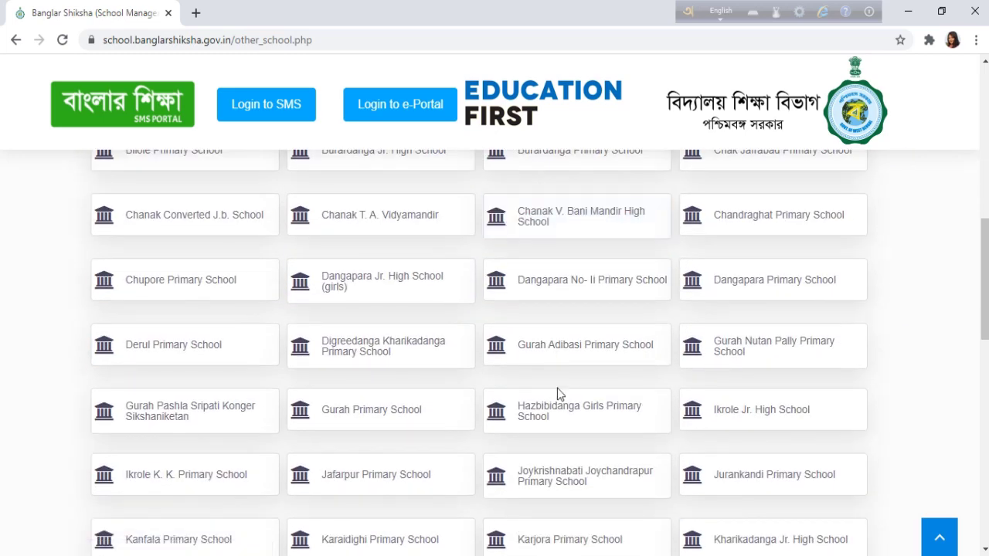
pyautogui.scroll(-1, 559, 392)
pyautogui.scroll(-2, 567, 421)
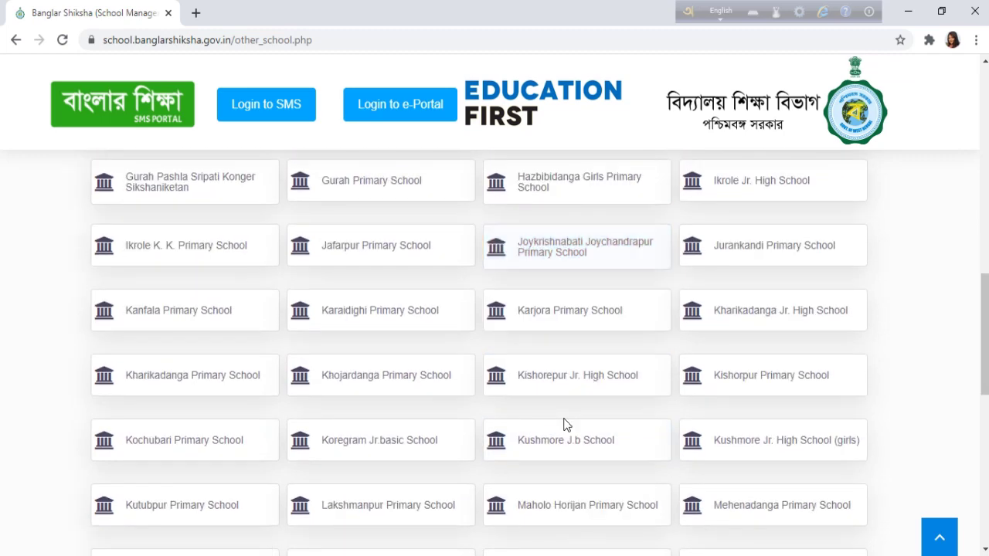
pyautogui.scroll(-2, 564, 425)
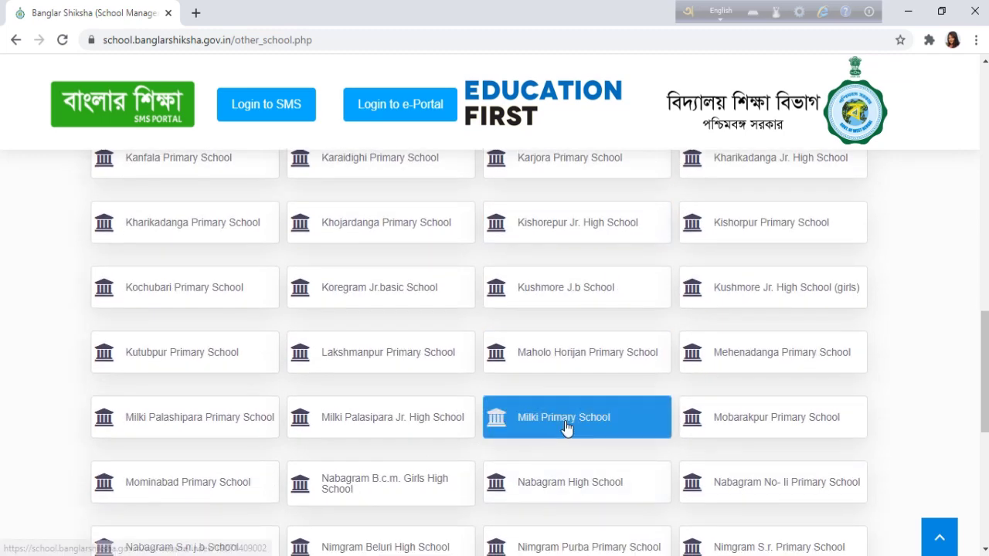
pyautogui.click(595, 425)
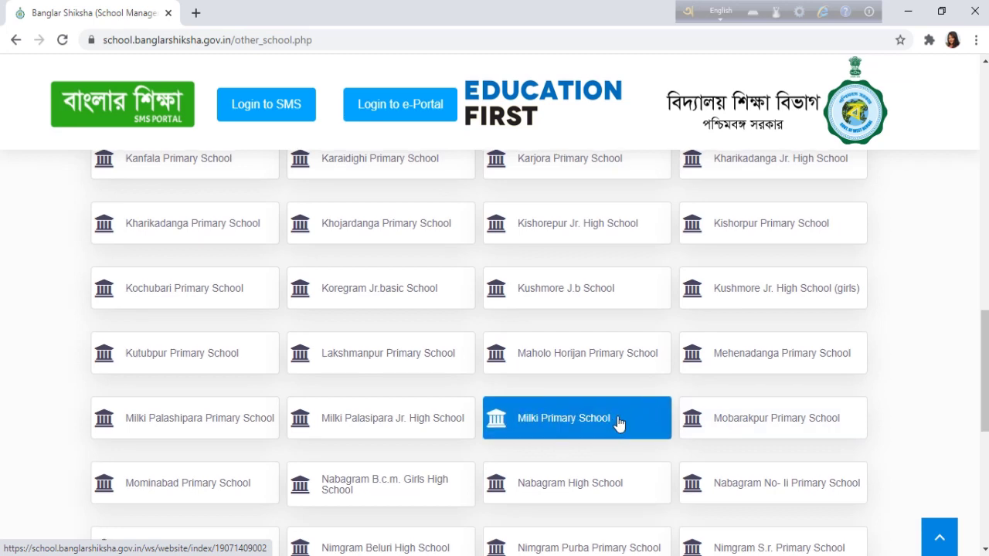
pyautogui.scroll(12, 623, 424)
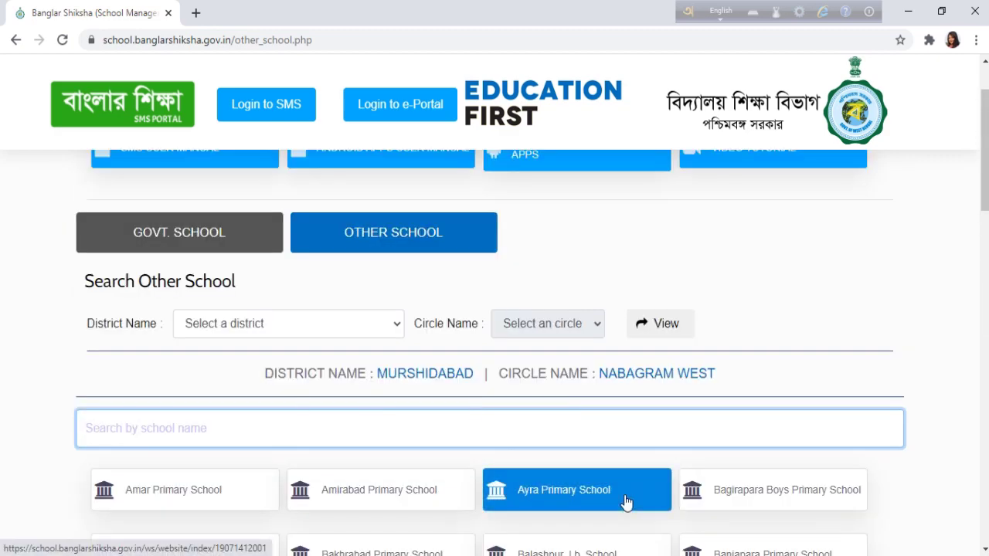
# Step: Filter the school list by the name "milki primary school"
pyautogui.write('milki p')
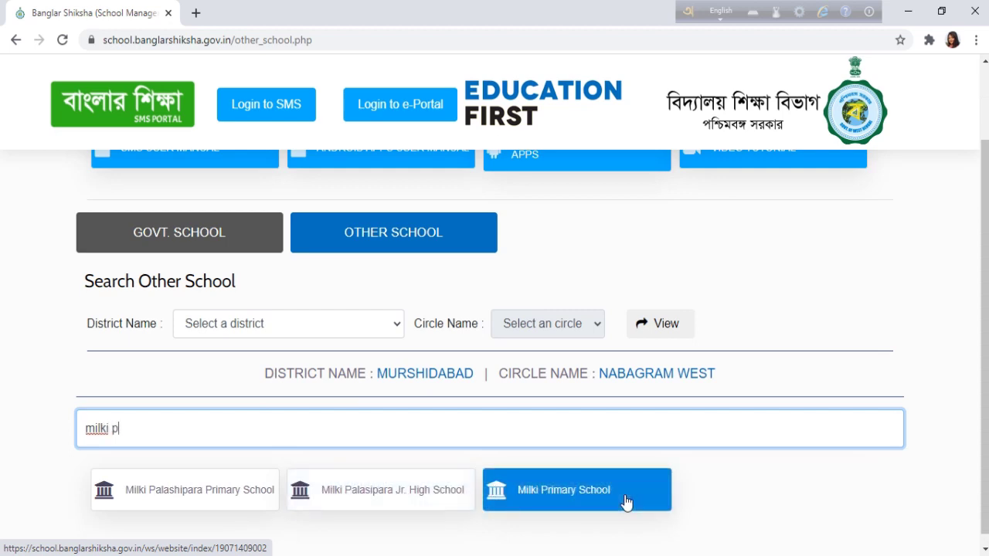
pyautogui.write('rimary')
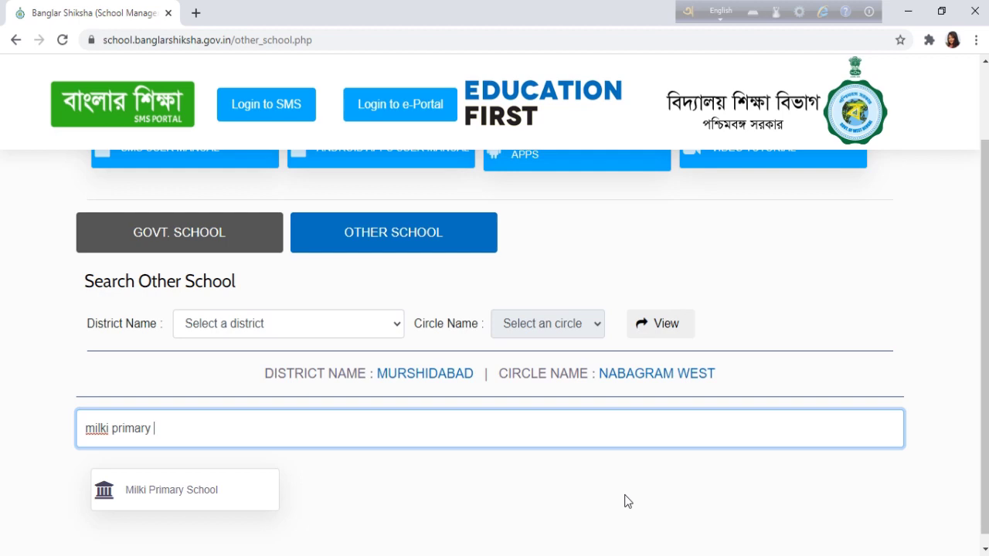
pyautogui.write(' school')
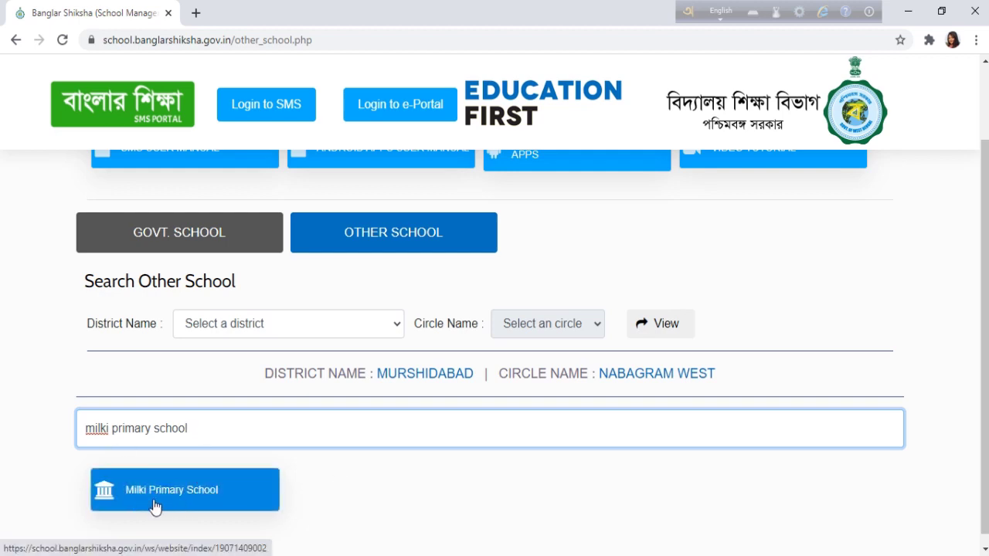
pyautogui.moveTo(430, 16)
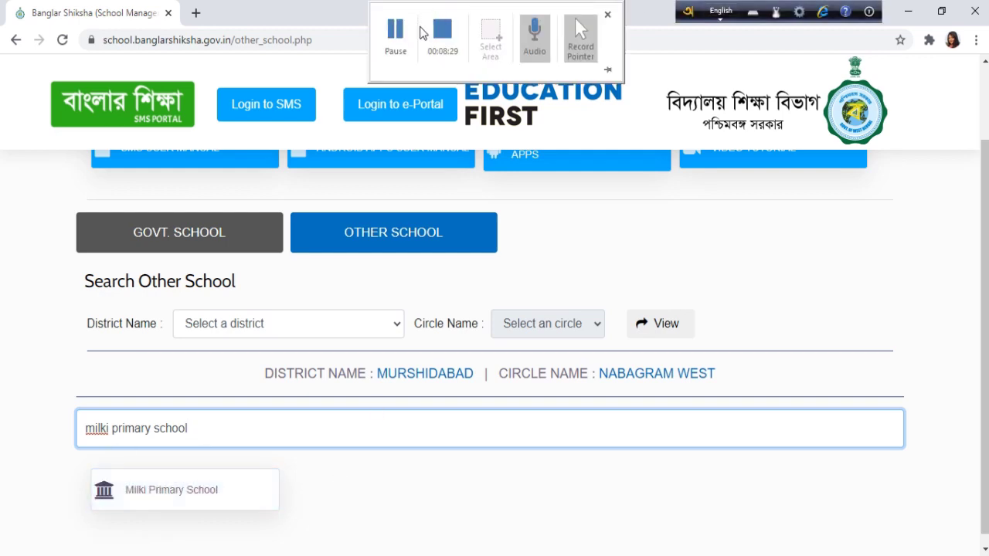
pyautogui.click(395, 37)
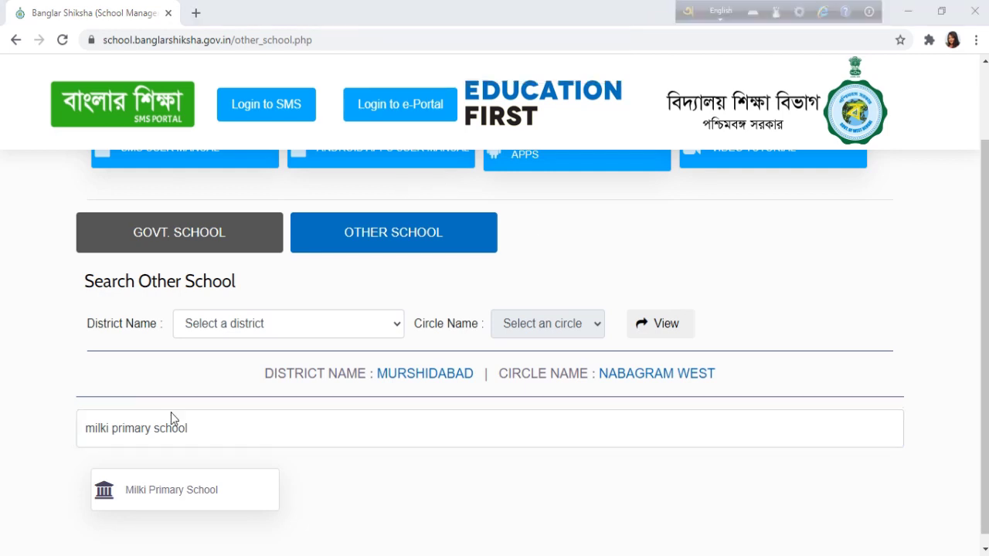
# Step: Open the Milki Primary School website and view the overview and latest news sections of its home page
pyautogui.click(165, 502)
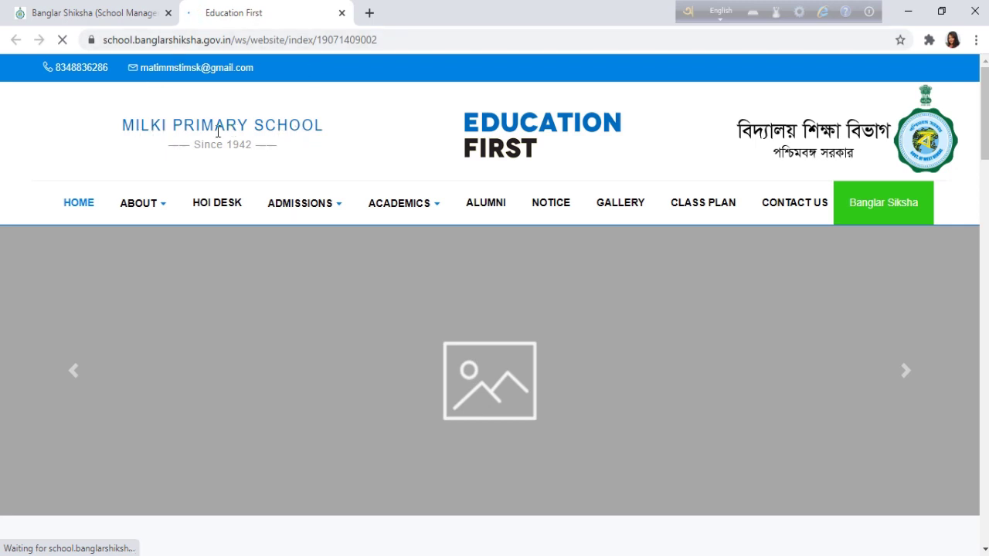
pyautogui.click(958, 507)
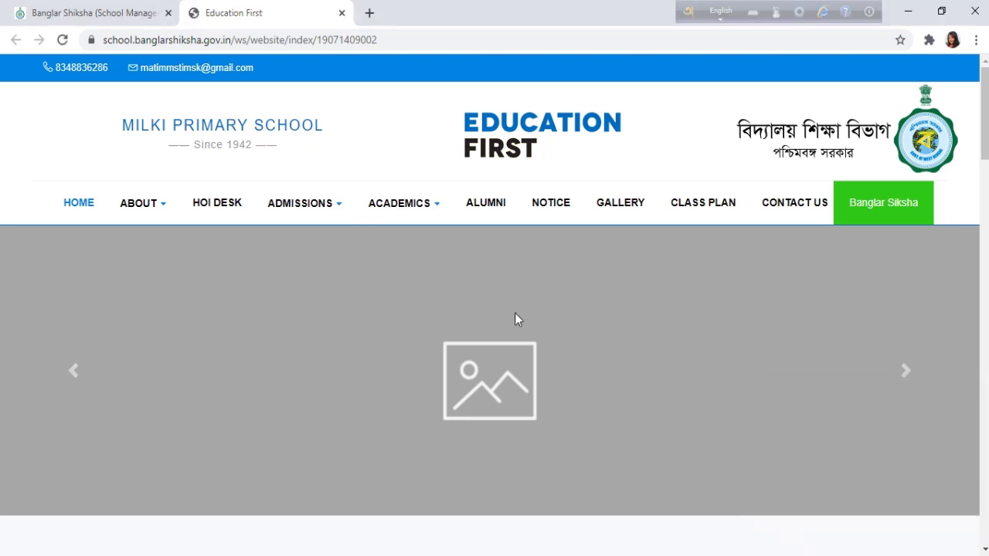
pyautogui.scroll(-5, 386, 342)
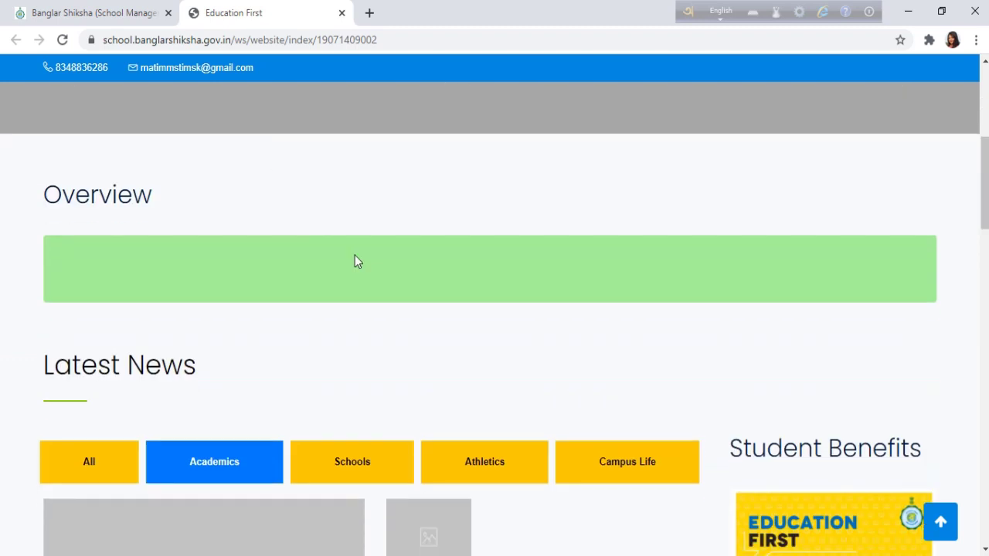
# Step: Look through the Milki Primary School home page from the header through news, events, gallery and facilities to the footer, and return to the header
pyautogui.scroll(4, 355, 254)
pyautogui.scroll(1, 356, 257)
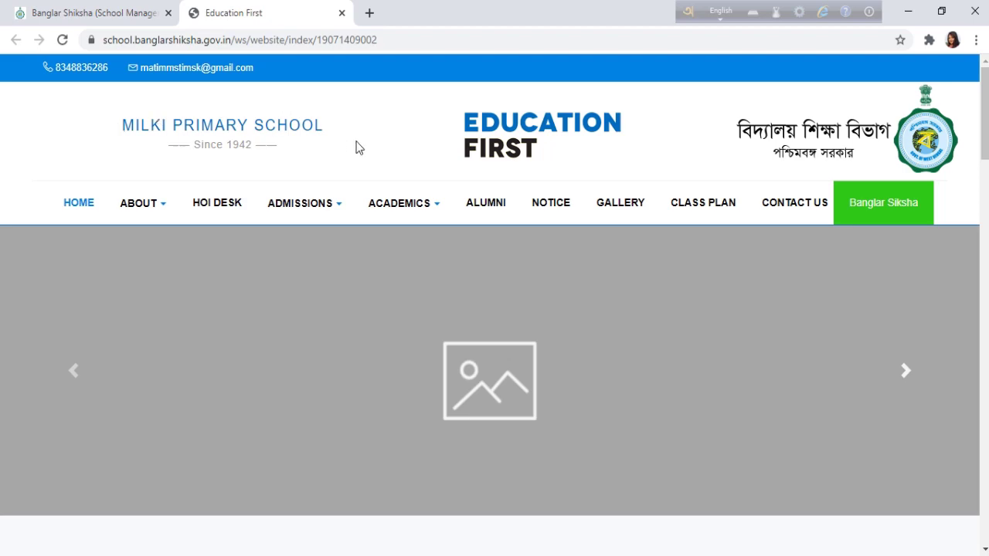
pyautogui.scroll(-6, 677, 332)
pyautogui.scroll(-10, 680, 332)
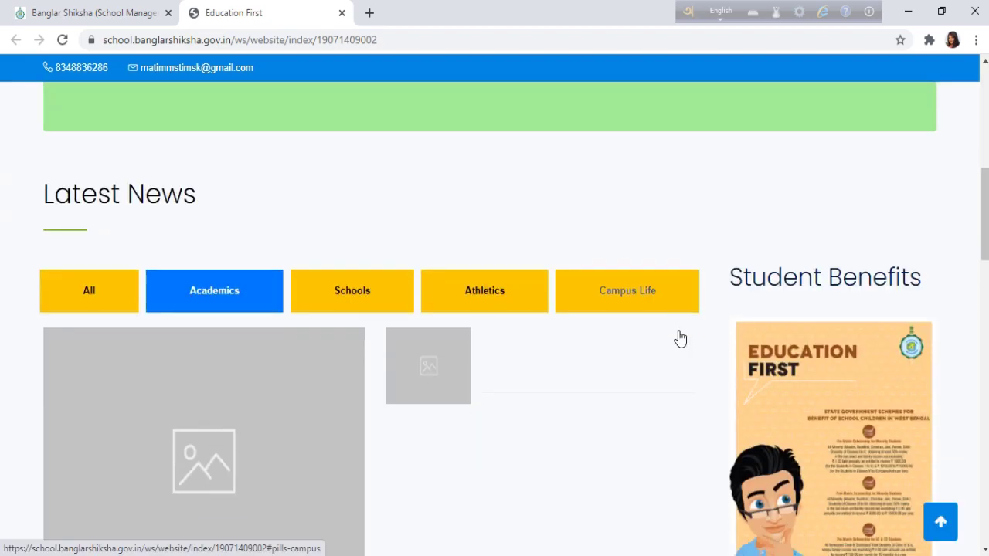
pyautogui.scroll(-9, 678, 323)
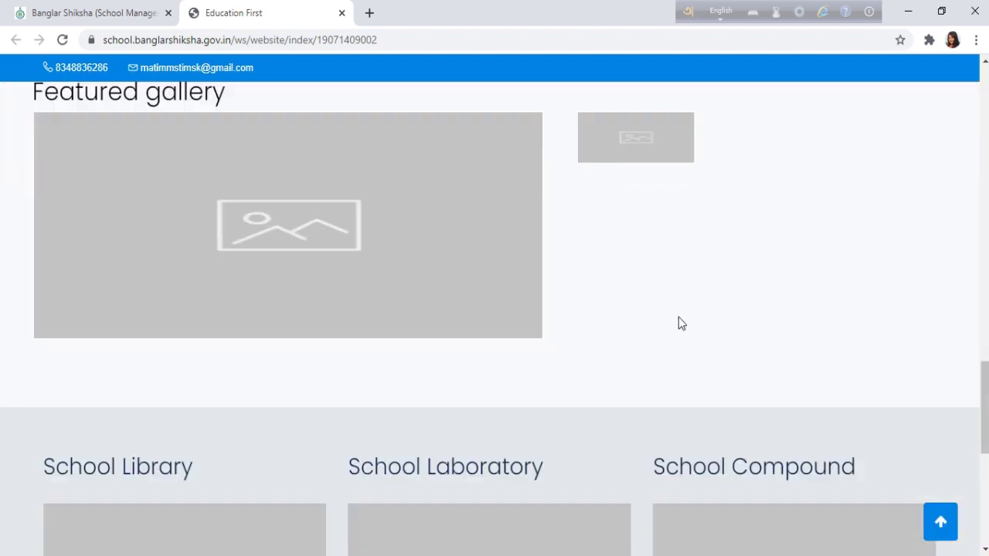
pyautogui.scroll(8, 425, 291)
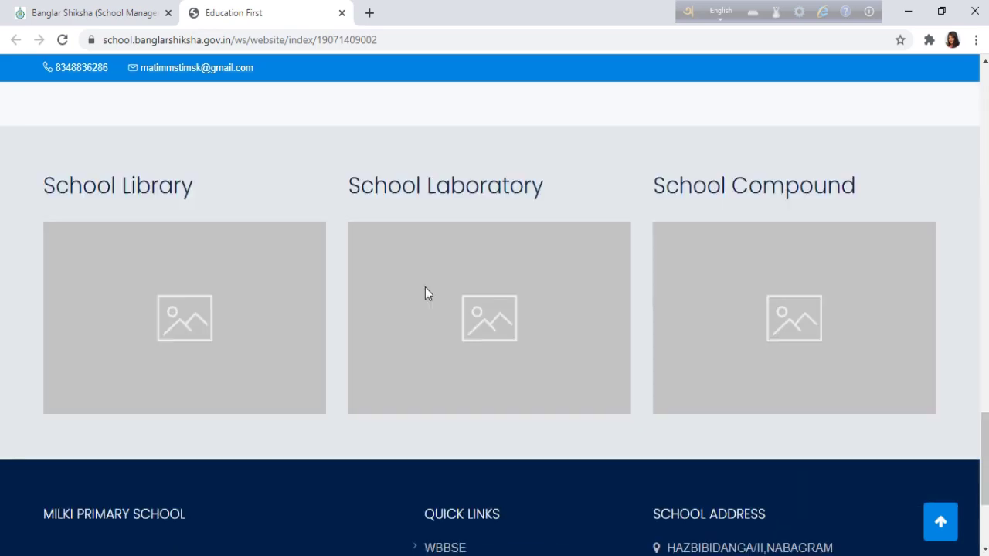
pyautogui.scroll(12, 295, 329)
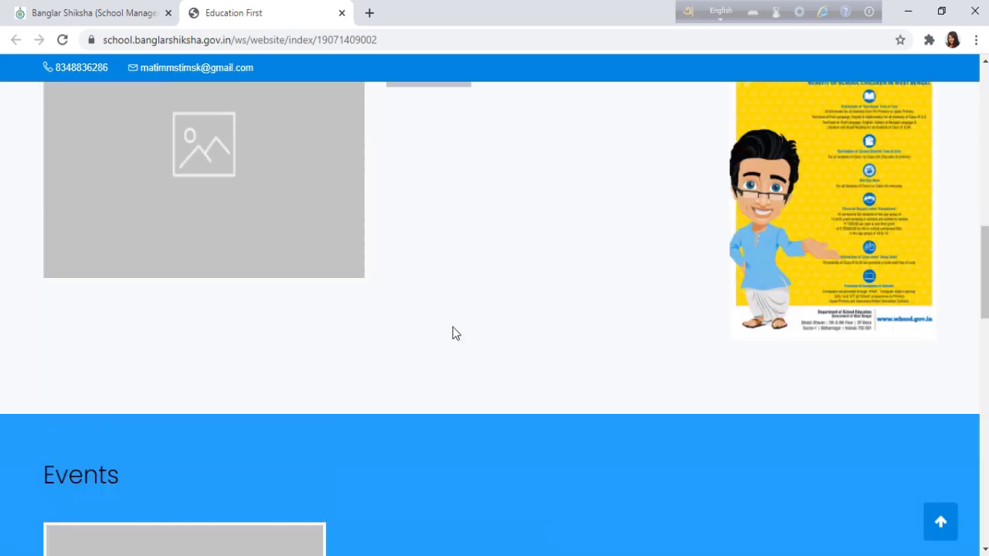
pyautogui.scroll(-8, 735, 258)
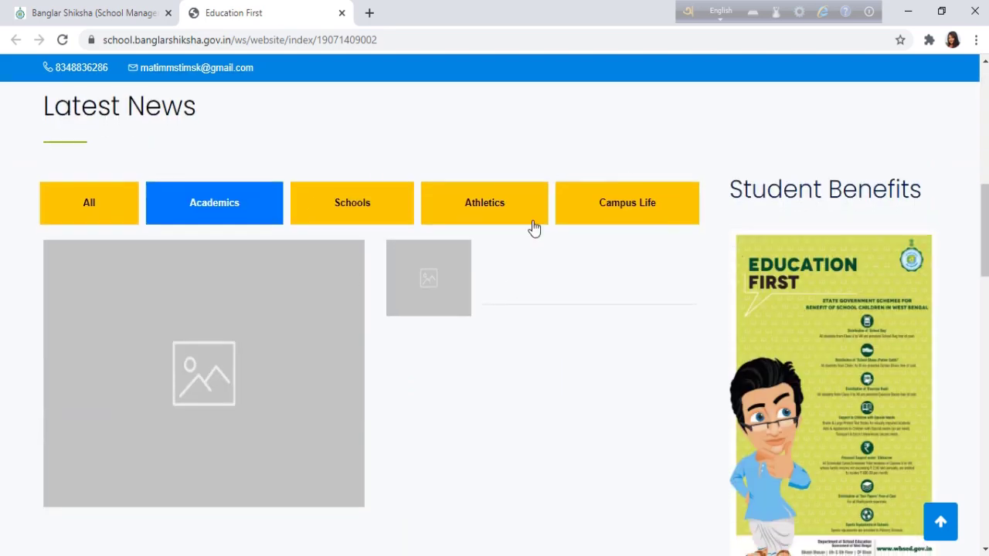
pyautogui.scroll(-4, 525, 344)
pyautogui.scroll(-9, 539, 319)
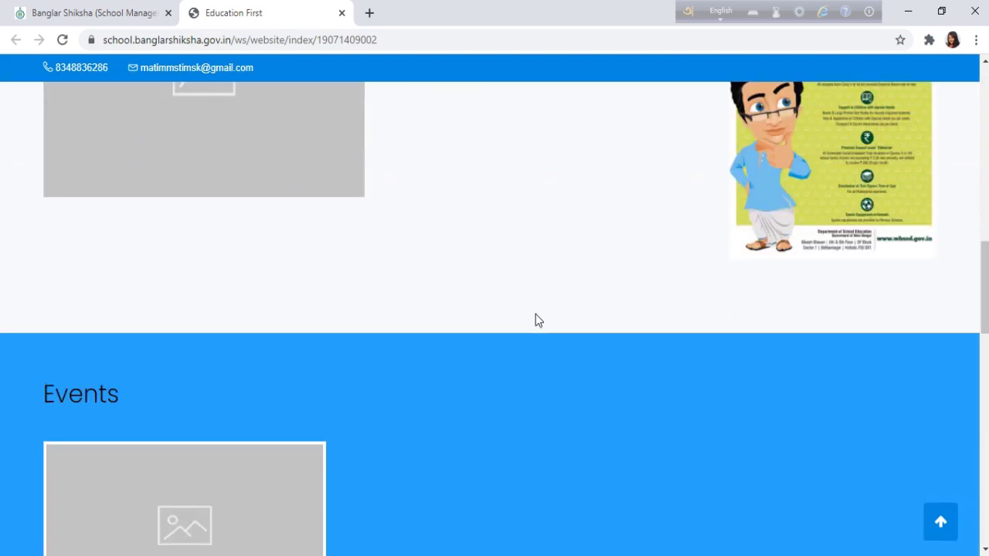
pyautogui.scroll(-5, 535, 318)
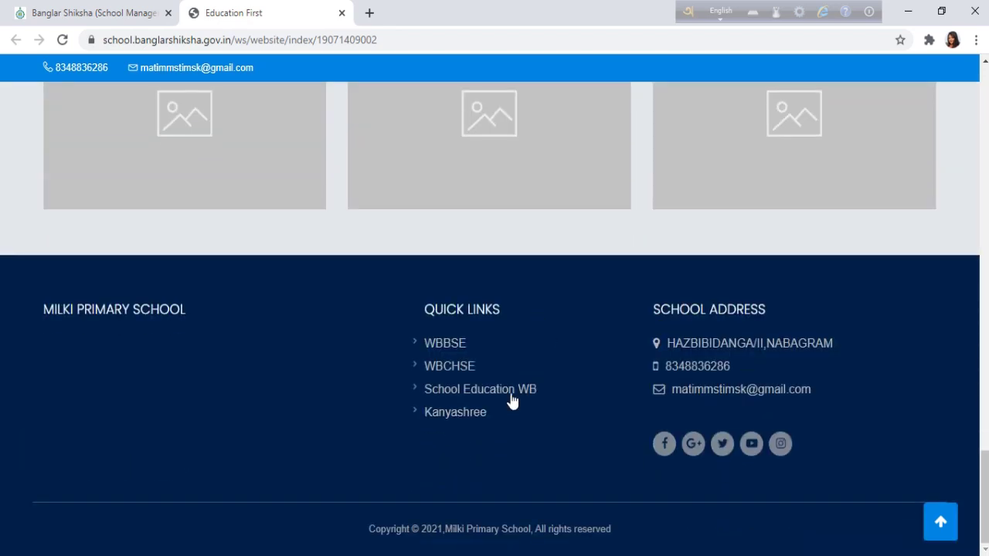
pyautogui.scroll(3, 337, 392)
pyautogui.scroll(15, 335, 386)
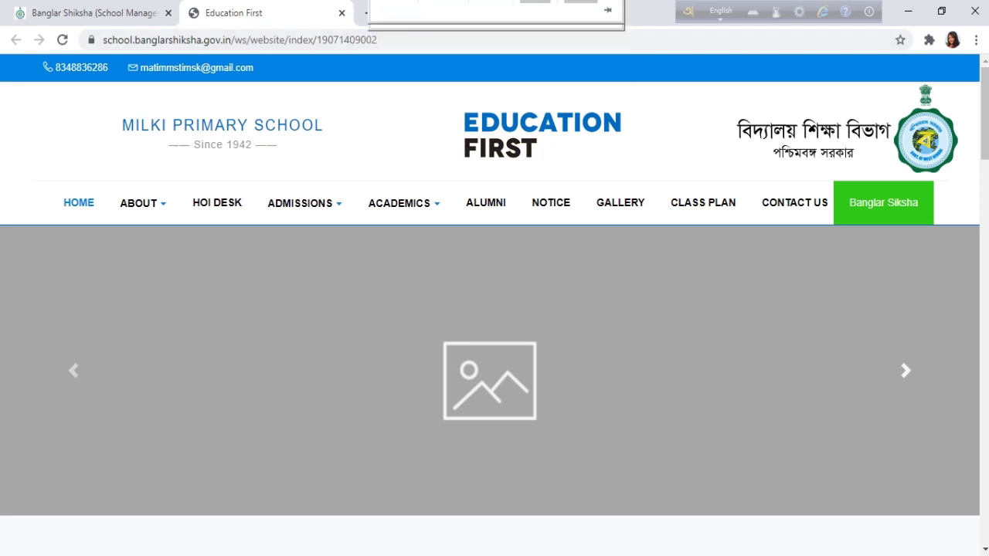
# Step: Close the Milki Primary School website and list the other schools of the HOOGHLY district's Uttarpara circle
pyautogui.click(342, 14)
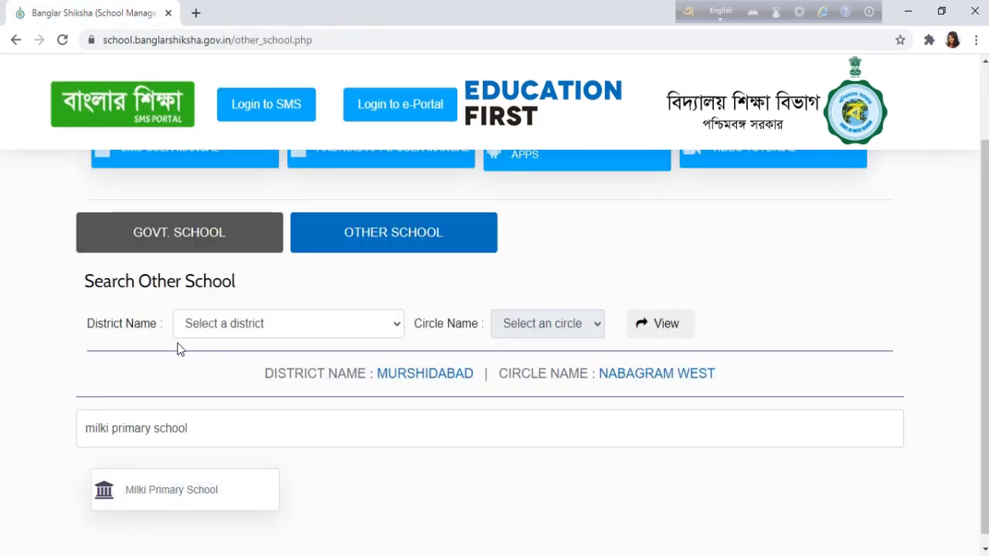
pyautogui.click(396, 326)
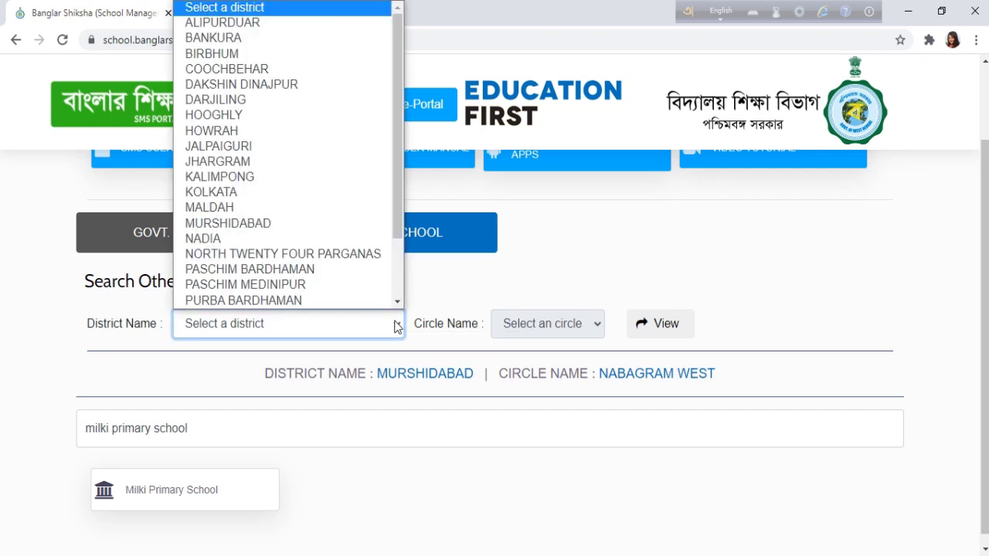
pyautogui.scroll(-2, 260, 283)
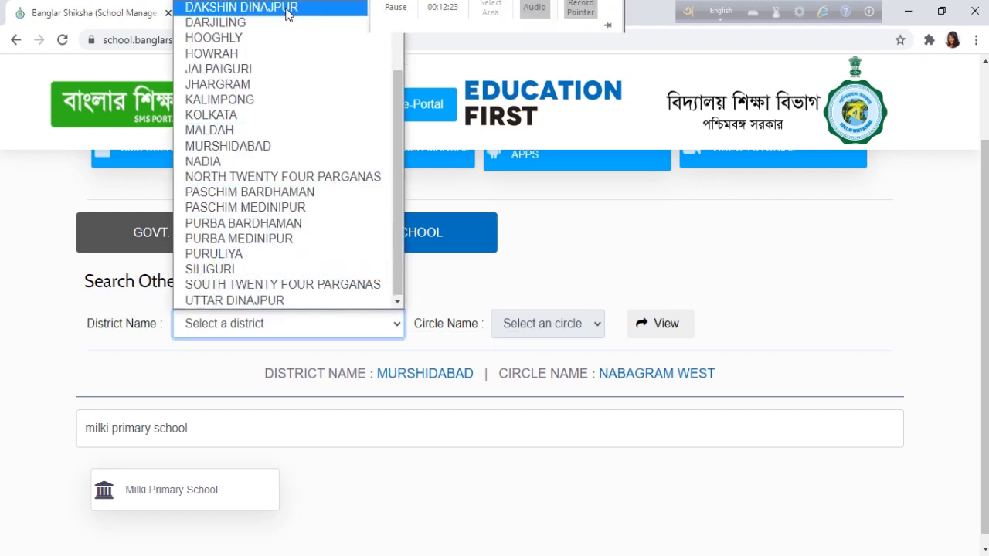
pyautogui.click(253, 39)
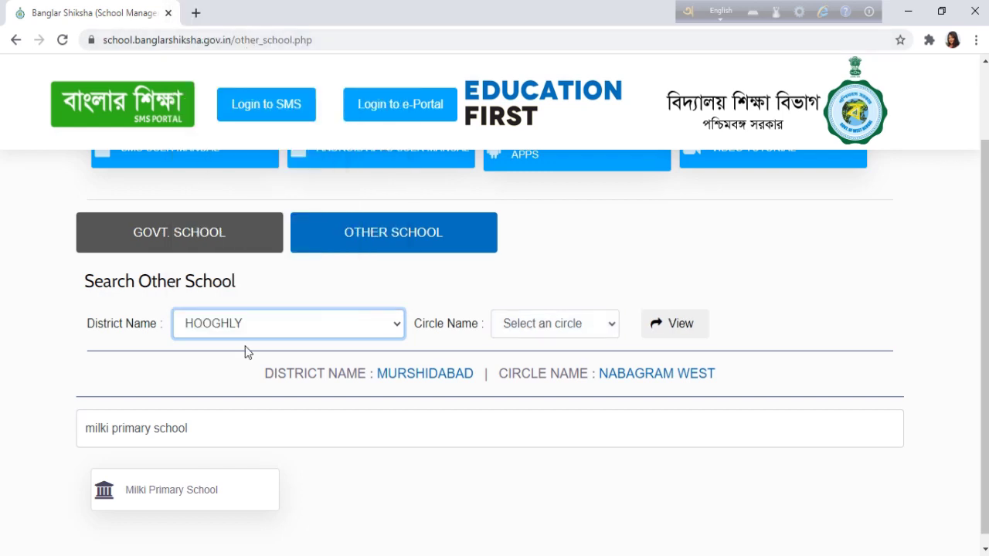
pyautogui.click(605, 327)
pyautogui.scroll(-5, 546, 301)
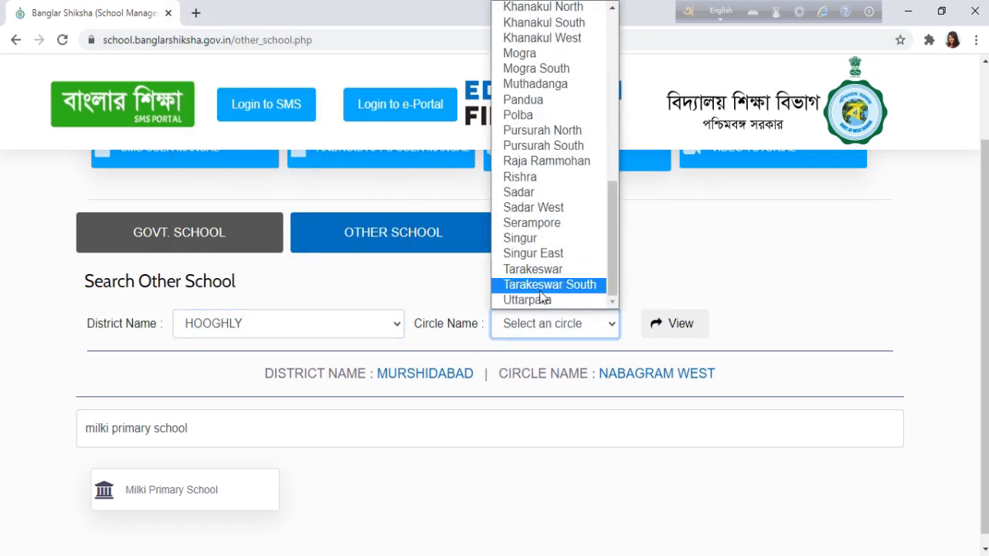
pyautogui.click(546, 301)
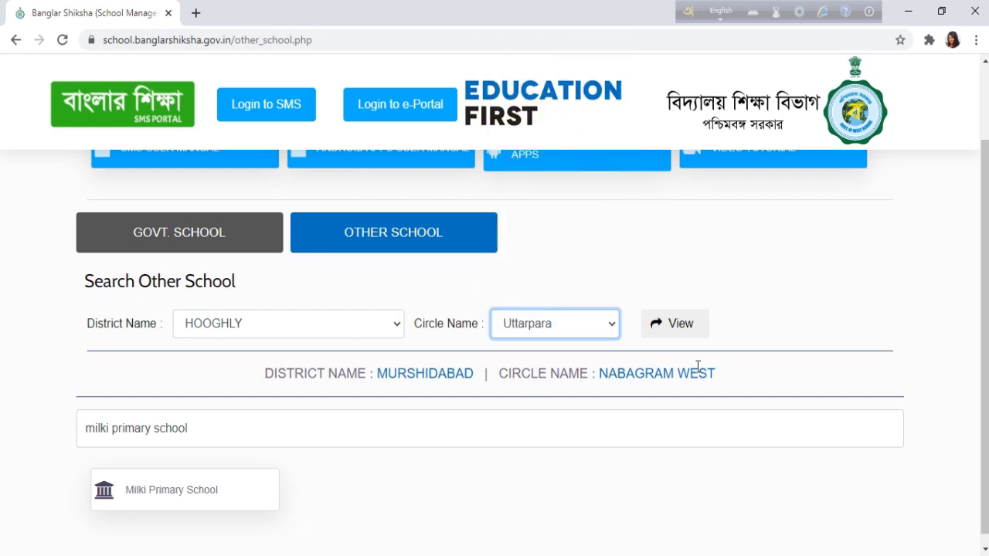
pyautogui.click(683, 330)
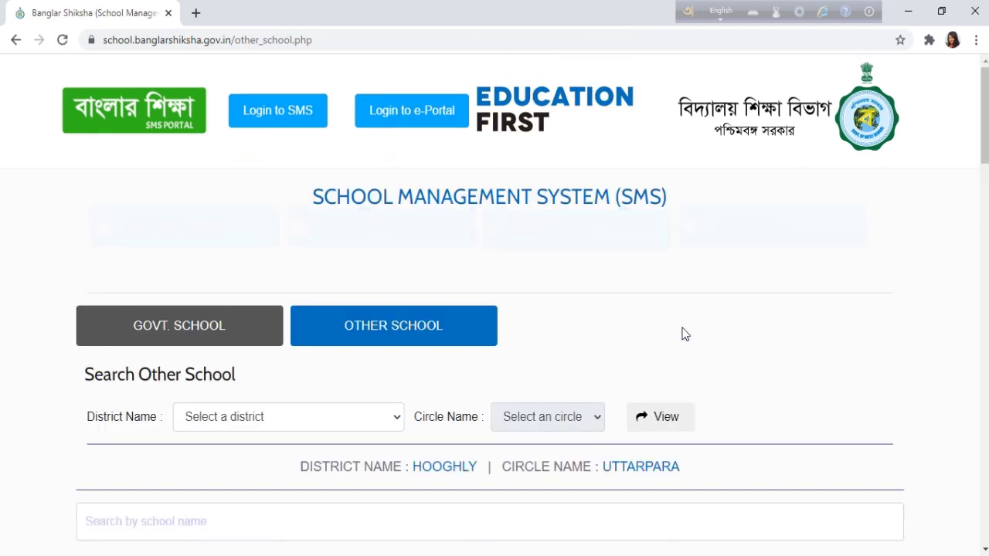
# Step: Find Shib Chandra Deb Pry School in the Uttarpara circle's school list and open its website
pyautogui.scroll(-2, 666, 346)
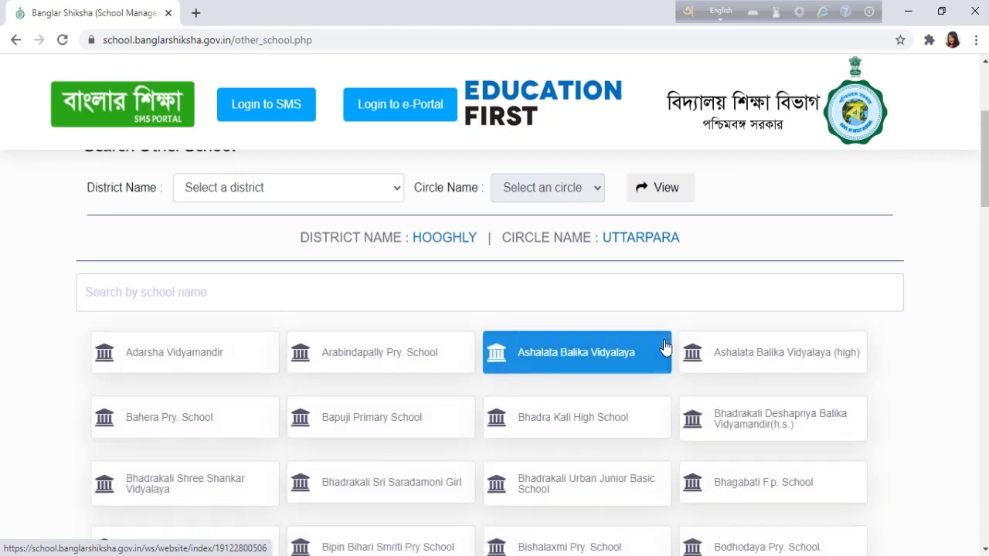
pyautogui.scroll(-1, 666, 346)
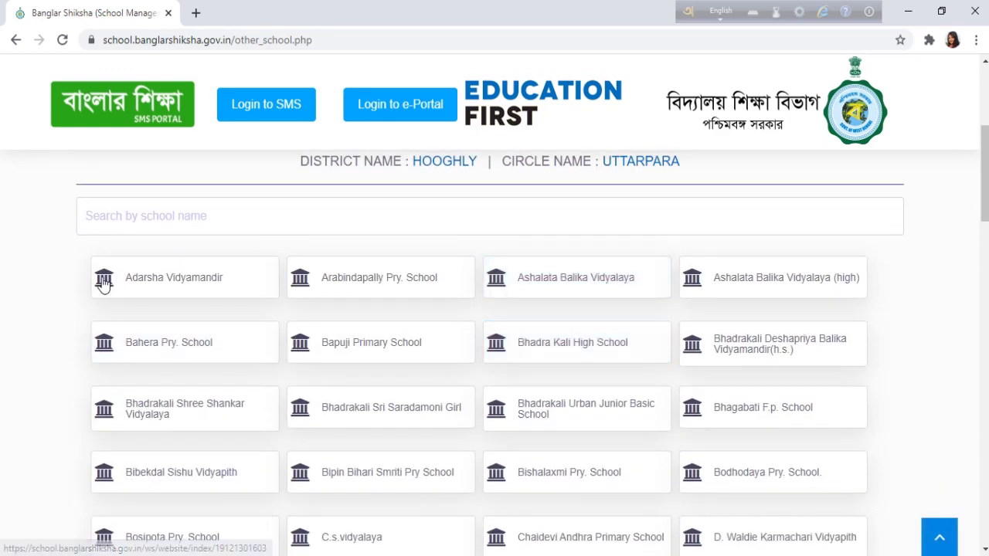
pyautogui.scroll(-1, 782, 411)
pyautogui.scroll(-4, 783, 411)
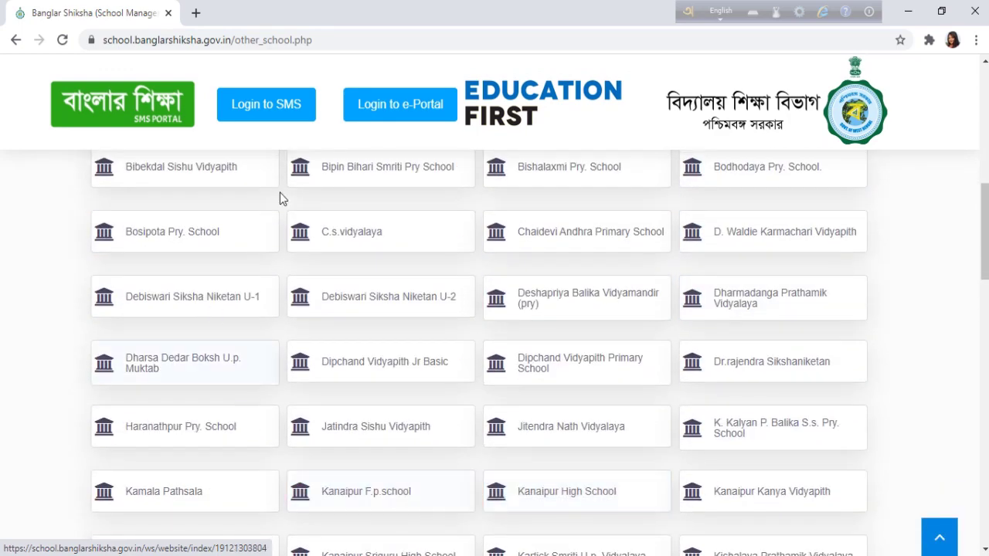
pyautogui.scroll(-1, 827, 367)
pyautogui.scroll(-3, 779, 464)
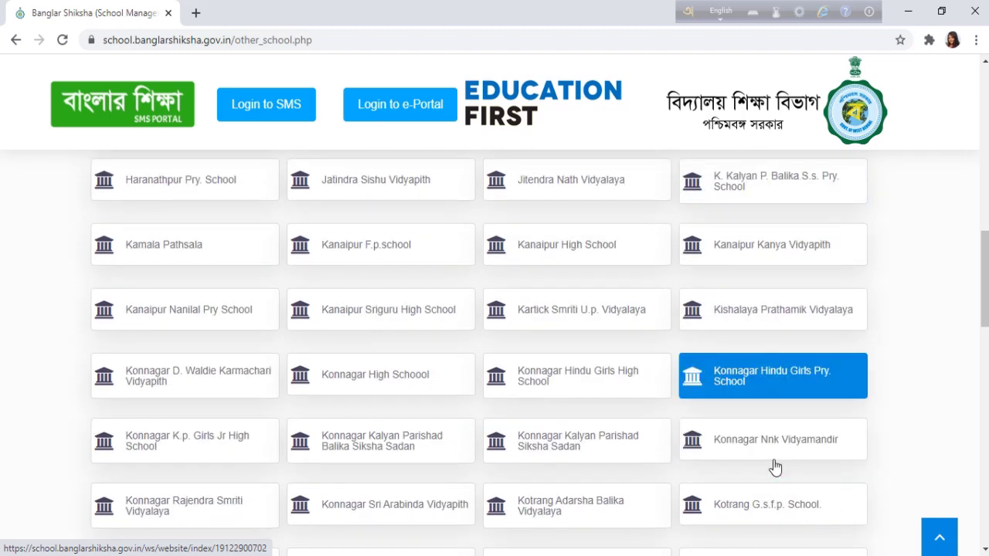
pyautogui.scroll(-1, 722, 449)
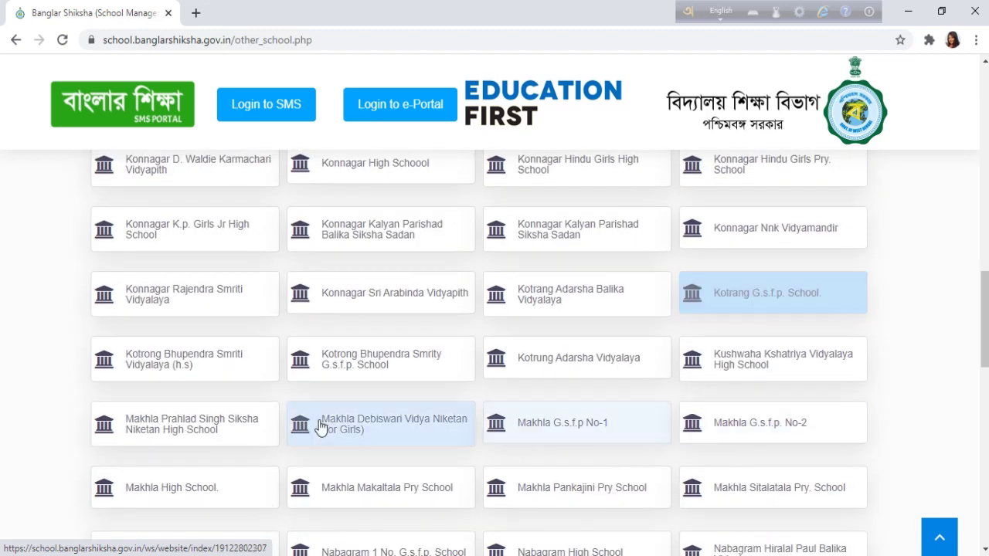
pyautogui.scroll(-3, 320, 422)
pyautogui.scroll(-3, 320, 420)
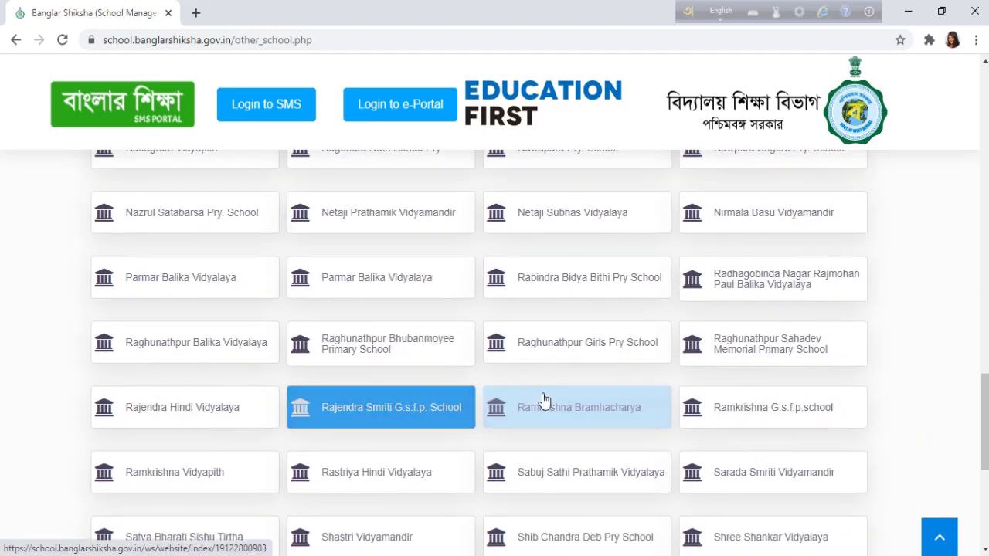
pyautogui.scroll(-2, 710, 417)
pyautogui.scroll(-1, 710, 422)
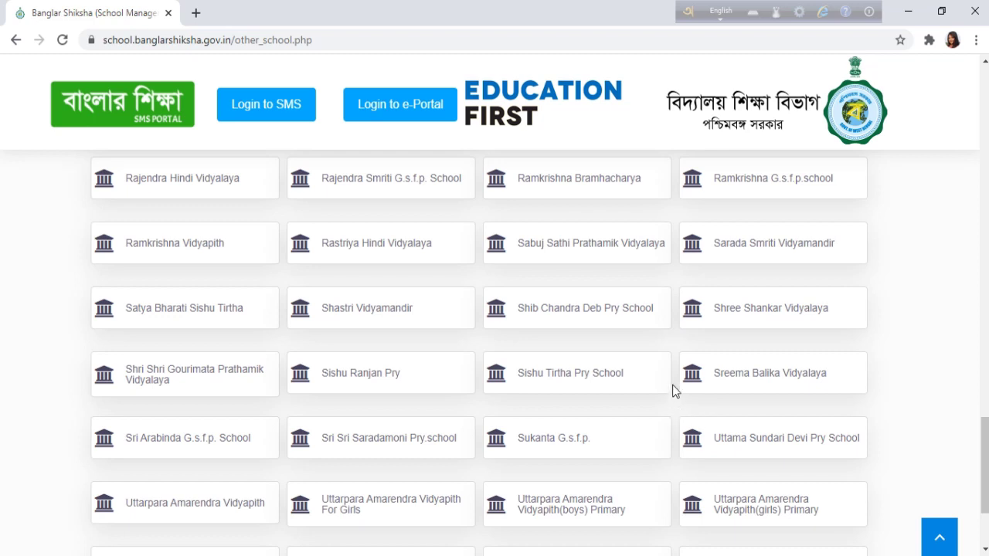
pyautogui.click(569, 318)
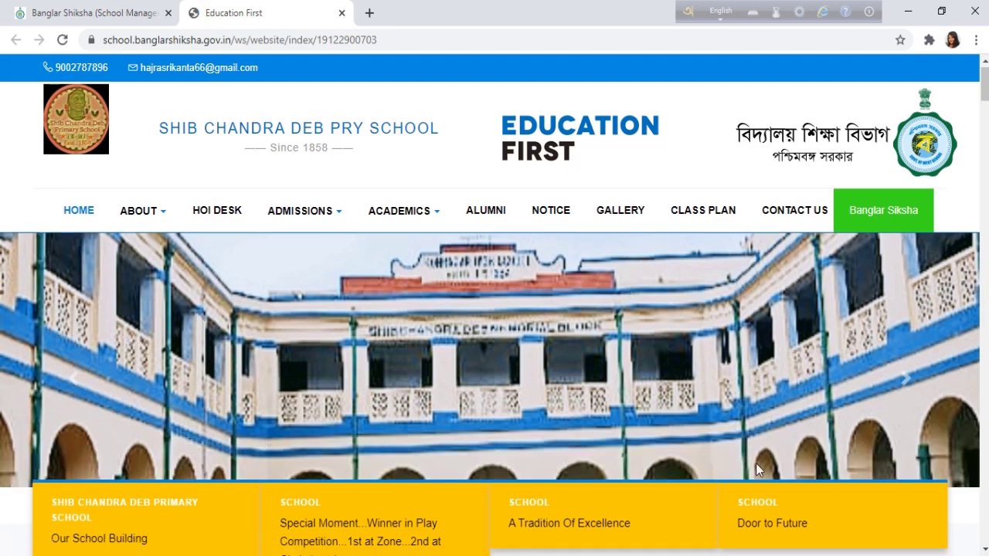
# Step: Advance through the banner slideshow images on the Shib Chandra Deb Pry School home page
pyautogui.scroll(-1, 755, 463)
pyautogui.click(909, 309)
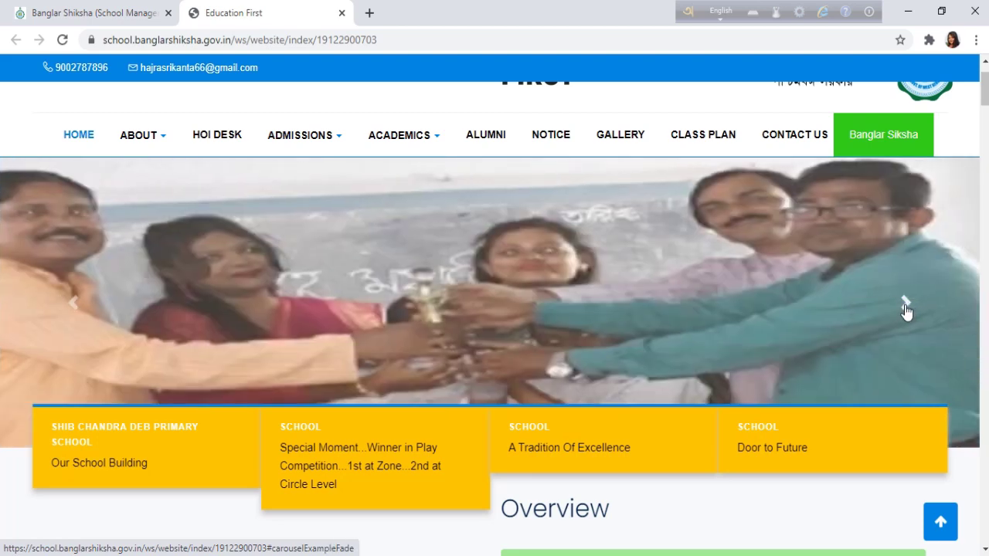
pyautogui.click(908, 309)
pyautogui.click(907, 309)
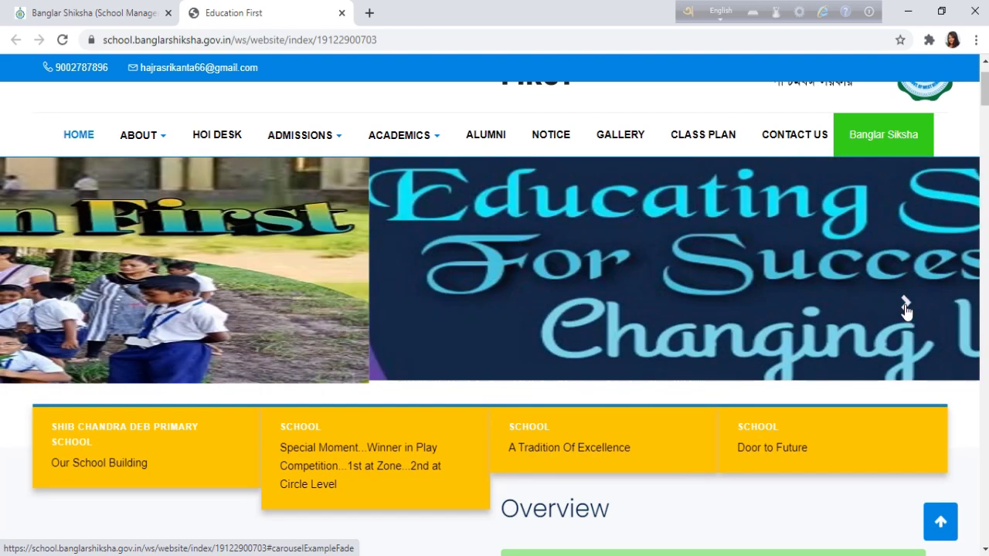
# Step: Read through the school's Overview text and view the Academics entries in the Latest News section
pyautogui.scroll(-8, 749, 353)
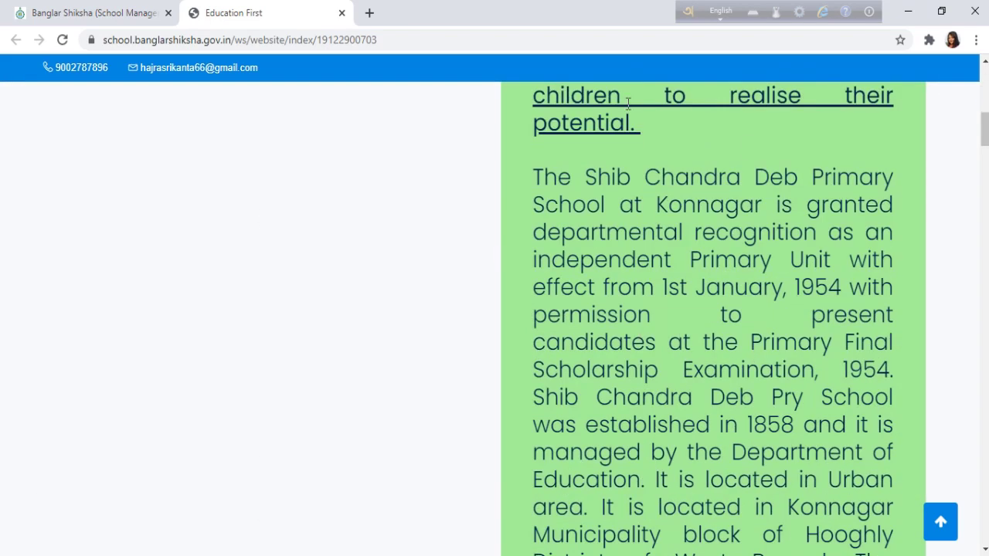
pyautogui.scroll(-7, 735, 402)
pyautogui.scroll(-17, 736, 407)
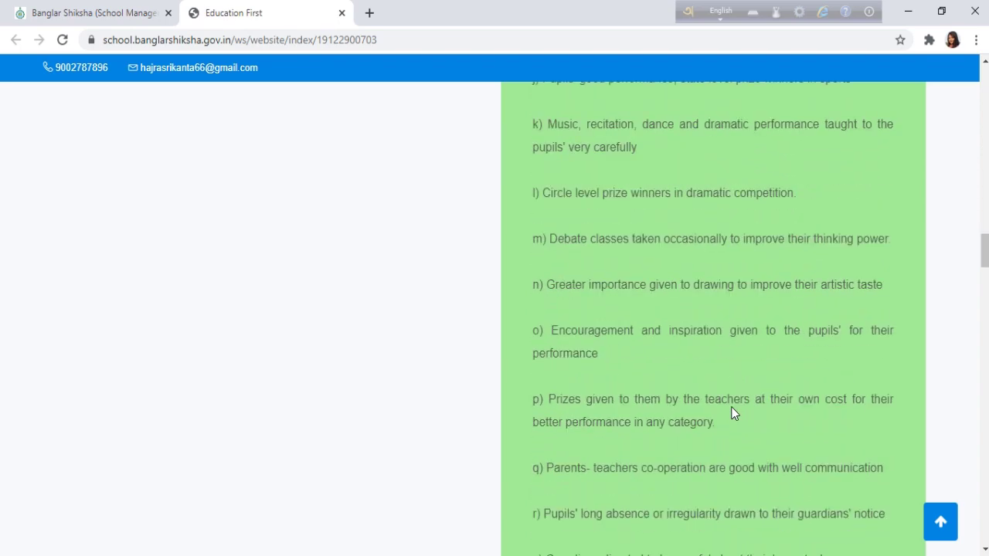
pyautogui.scroll(-10, 734, 413)
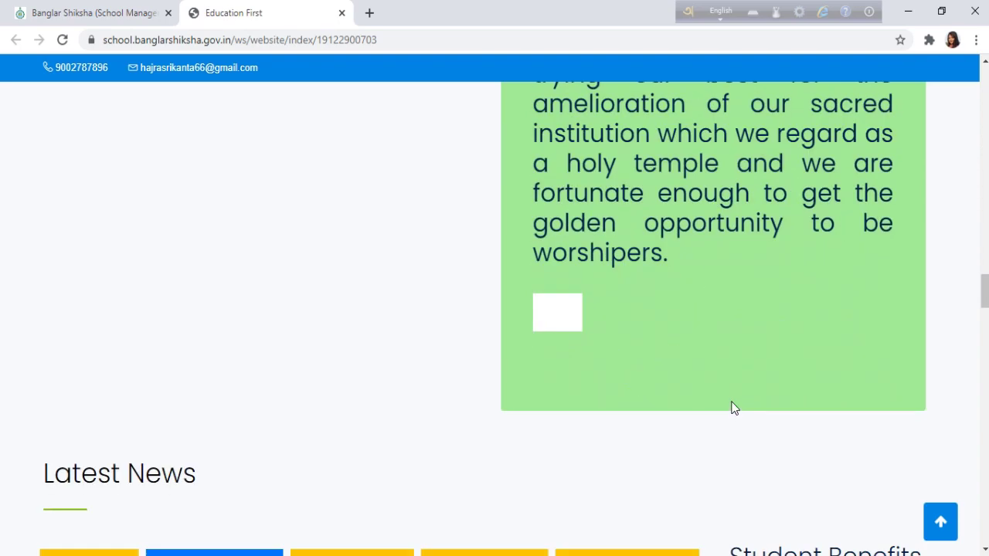
pyautogui.scroll(-2, 733, 407)
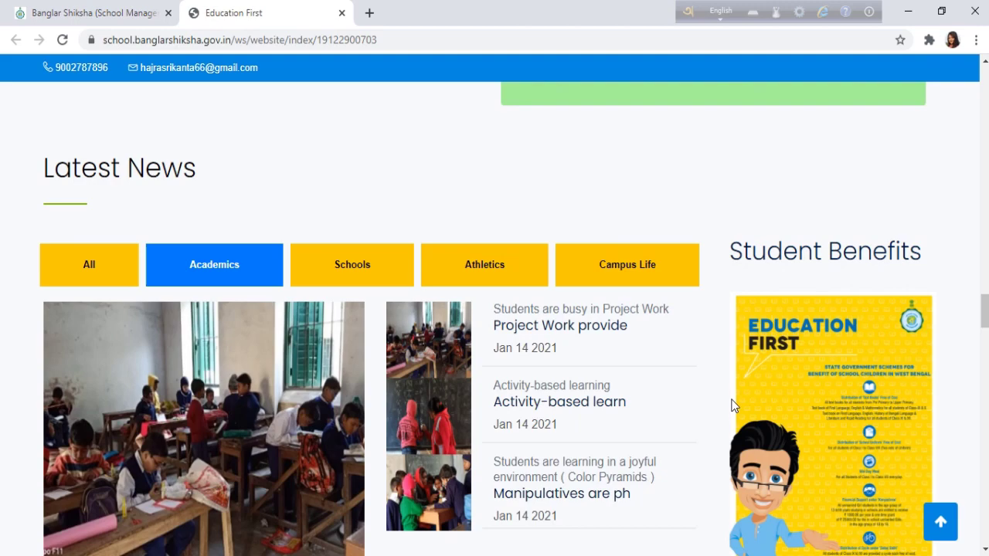
pyautogui.scroll(-2, 733, 406)
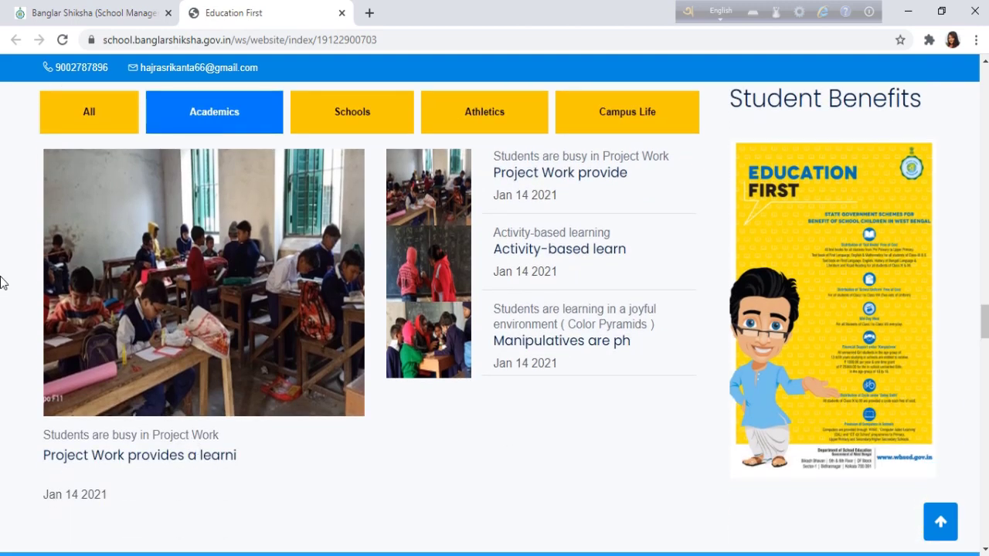
# Step: Look through the photos and titles in the Events section of the school's home page
pyautogui.scroll(-7, 782, 419)
pyautogui.scroll(-7, 775, 437)
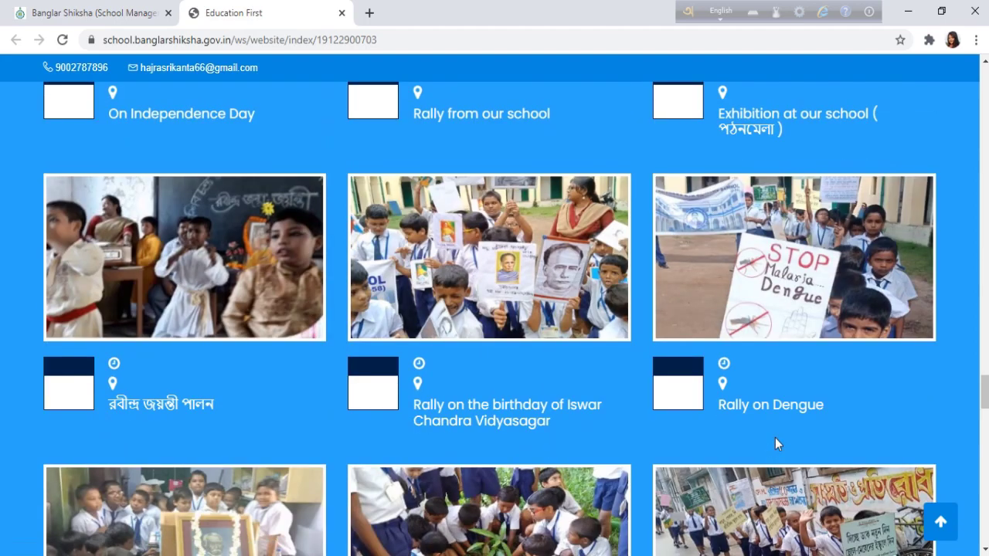
pyautogui.scroll(-2, 775, 437)
pyautogui.scroll(6, 775, 437)
pyautogui.scroll(5, 777, 442)
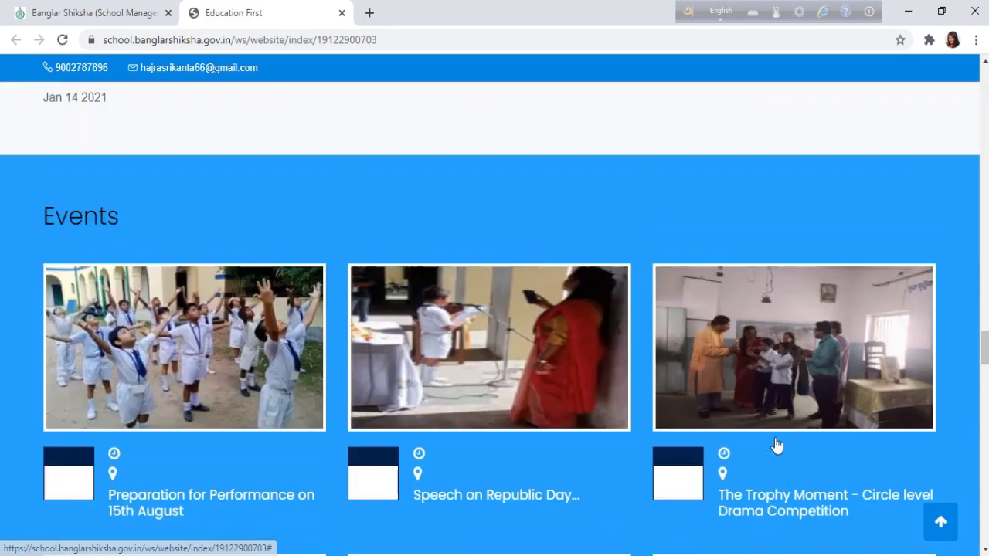
pyautogui.scroll(-4, 775, 438)
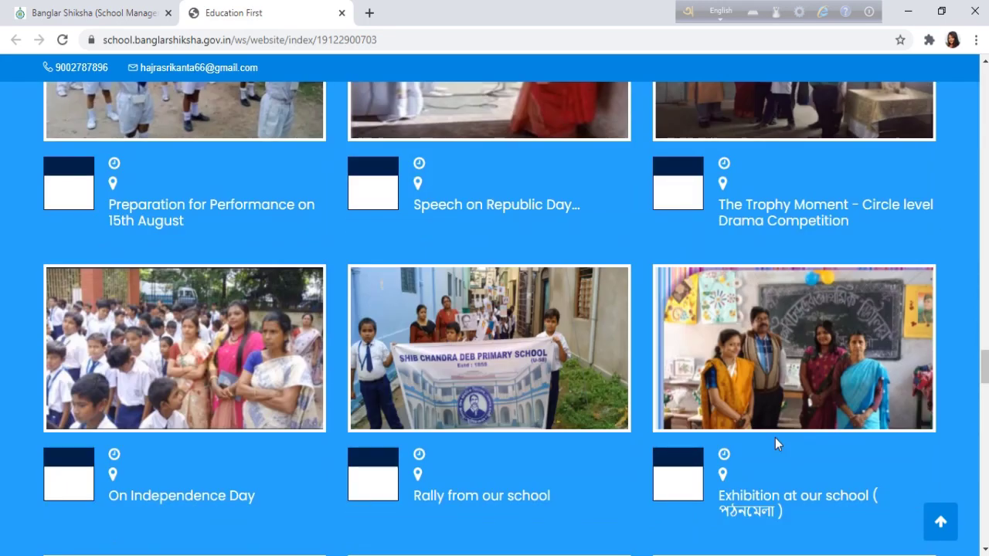
pyautogui.scroll(3, 775, 437)
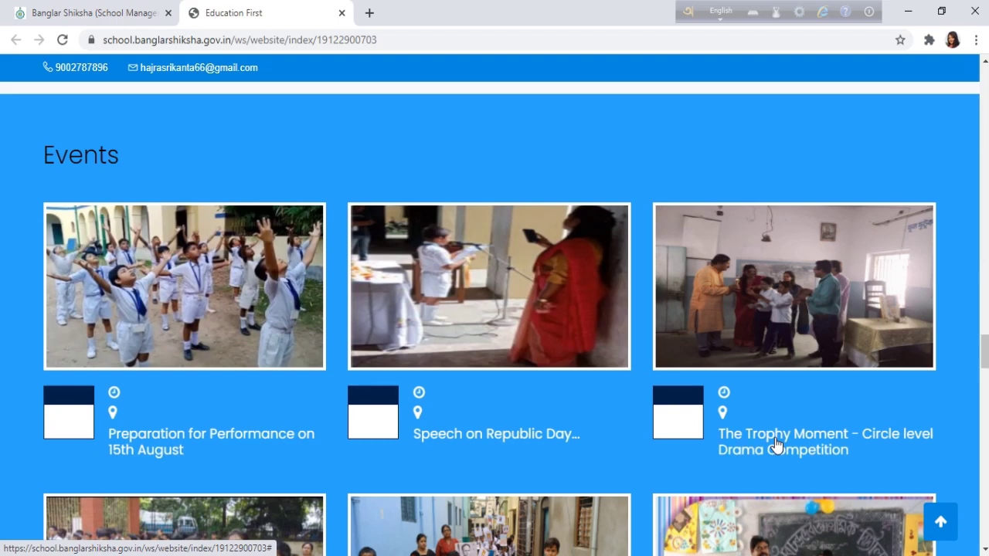
# Step: Look through the remaining event photos, the School Library, School Laboratory and School Compound sections, and the footer's quick links and school address
pyautogui.scroll(-9, 775, 444)
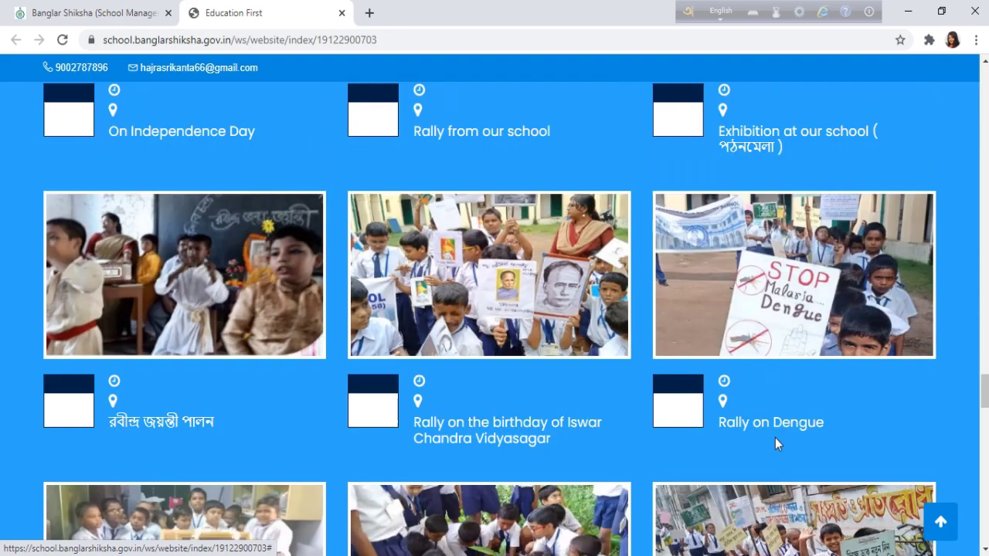
pyautogui.scroll(-8, 850, 371)
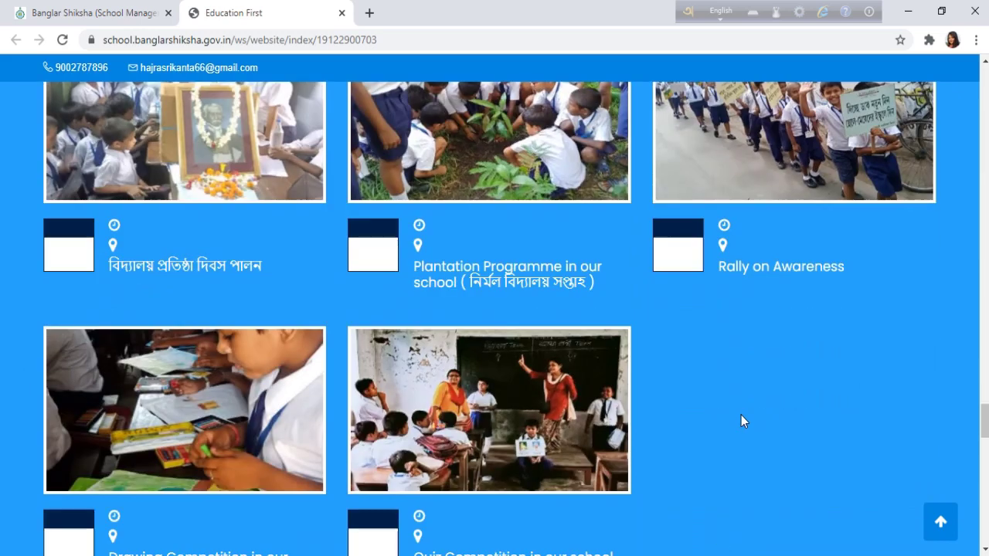
pyautogui.scroll(-11, 740, 410)
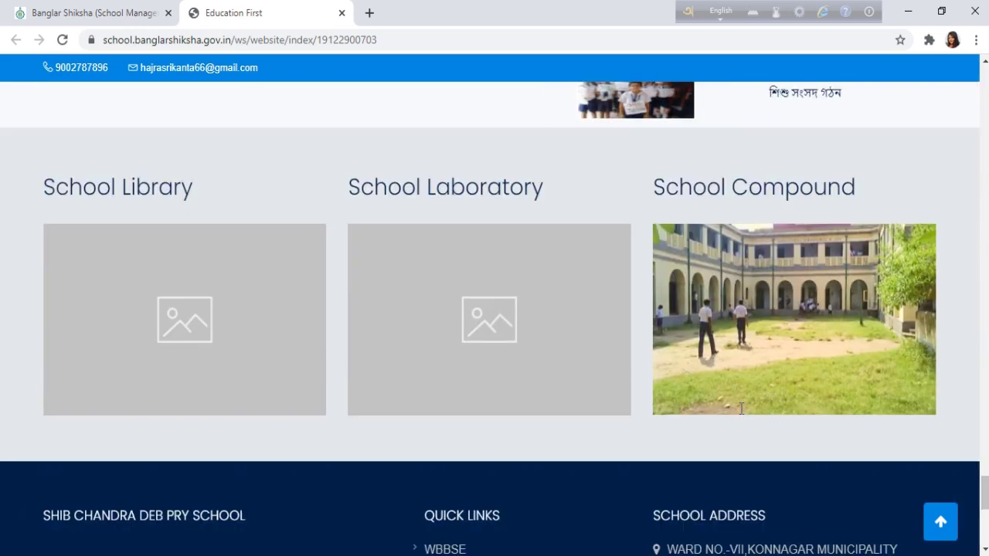
pyautogui.scroll(-4, 740, 410)
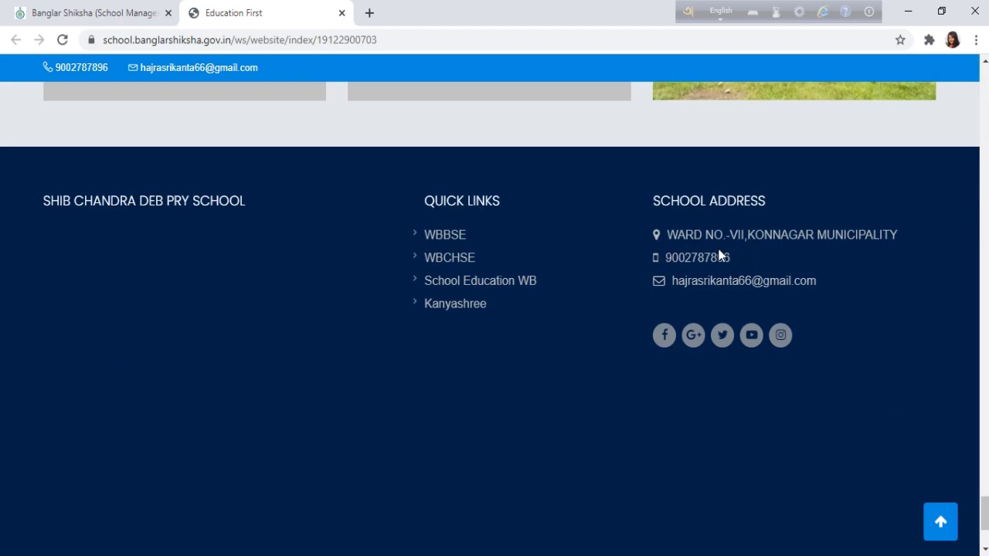
pyautogui.scroll(2, 648, 316)
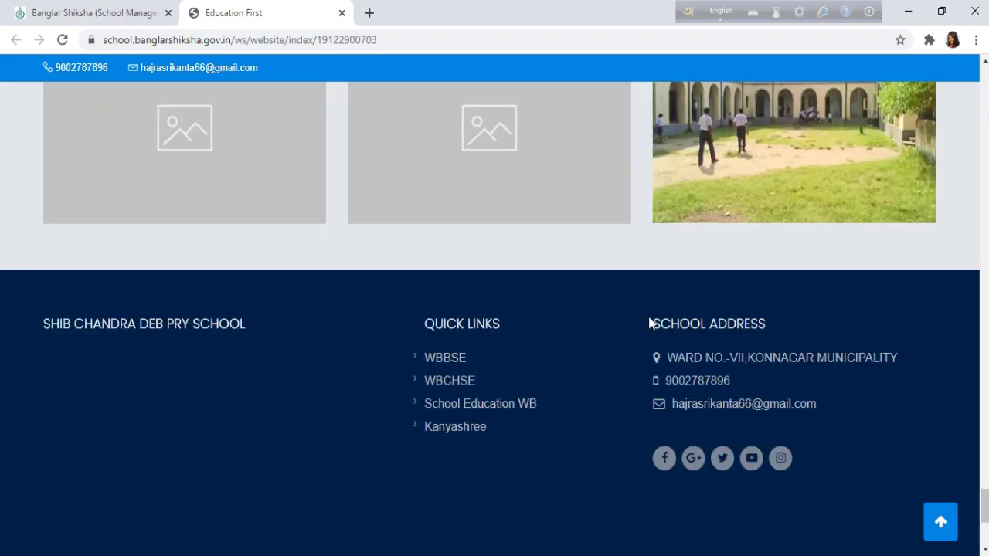
# Step: Go back up past the Events, Latest News and Overview sections to the banner at the top of the school's home page
pyautogui.scroll(15, 648, 316)
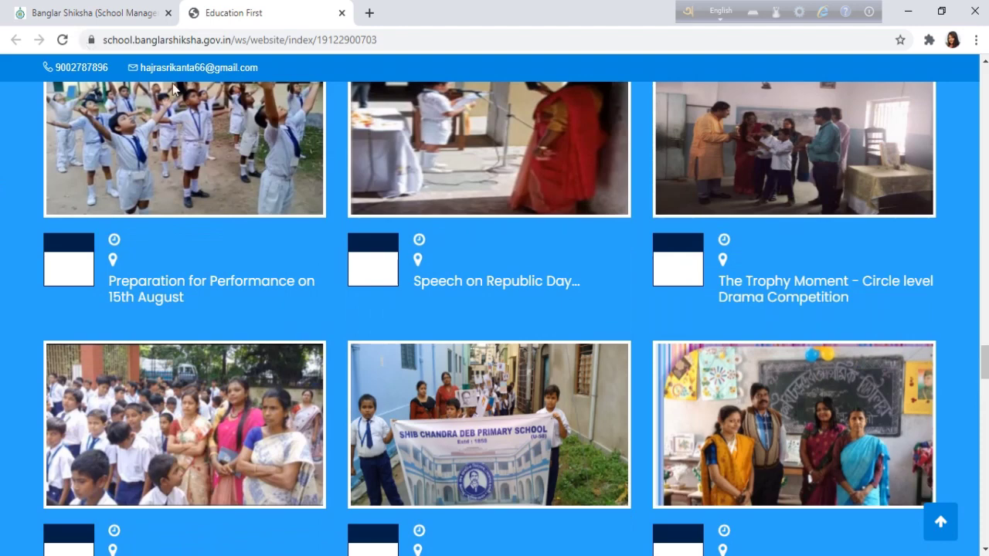
pyautogui.scroll(10, 377, 299)
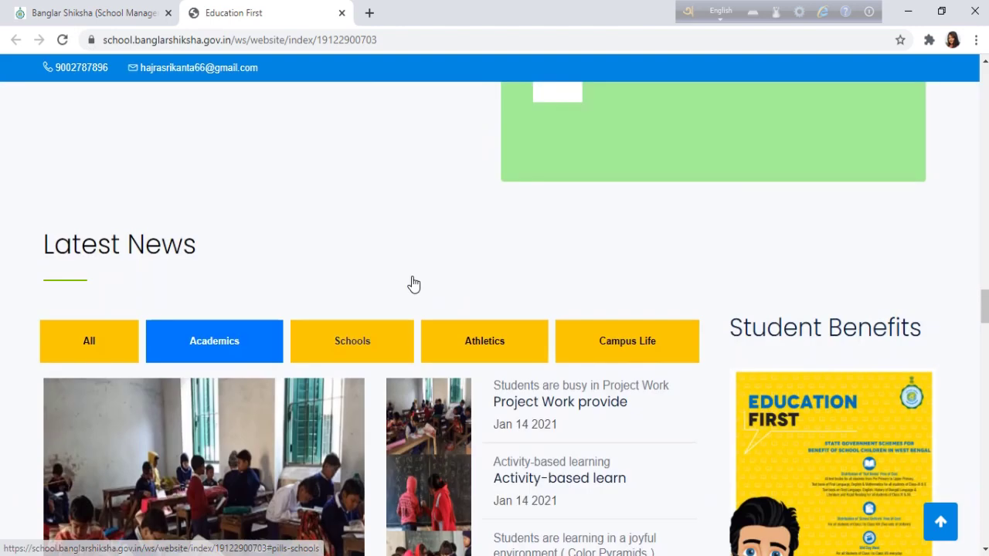
pyautogui.scroll(10, 413, 285)
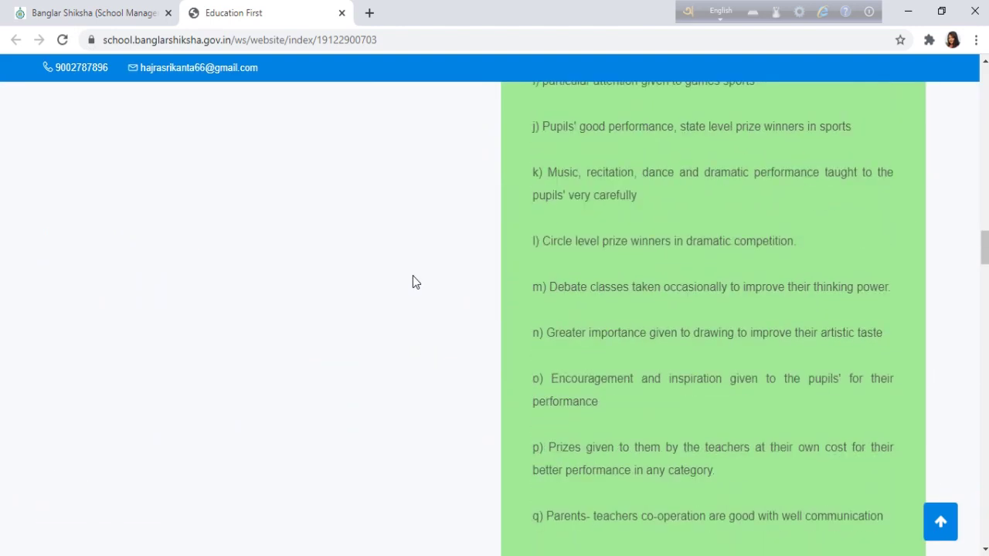
pyautogui.scroll(15, 413, 281)
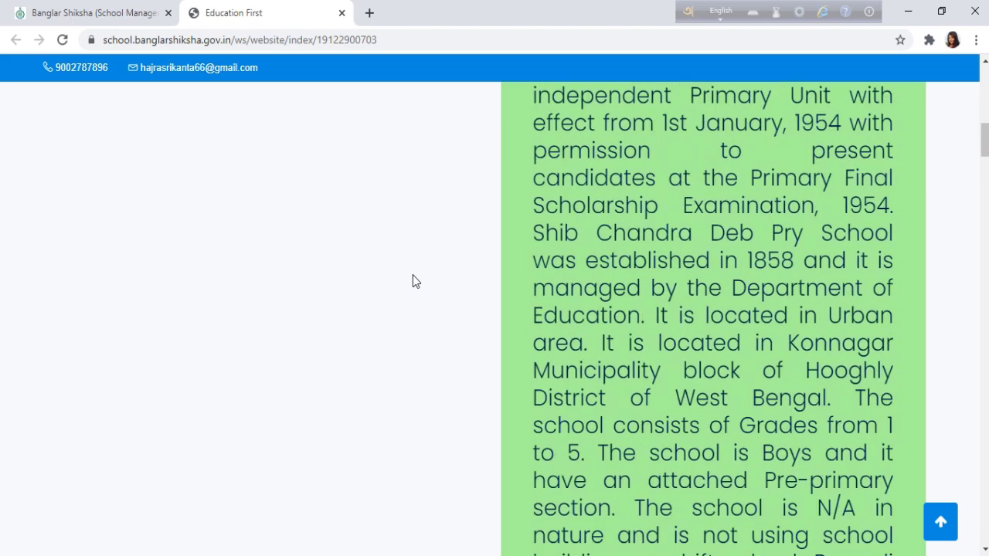
pyautogui.scroll(15, 412, 281)
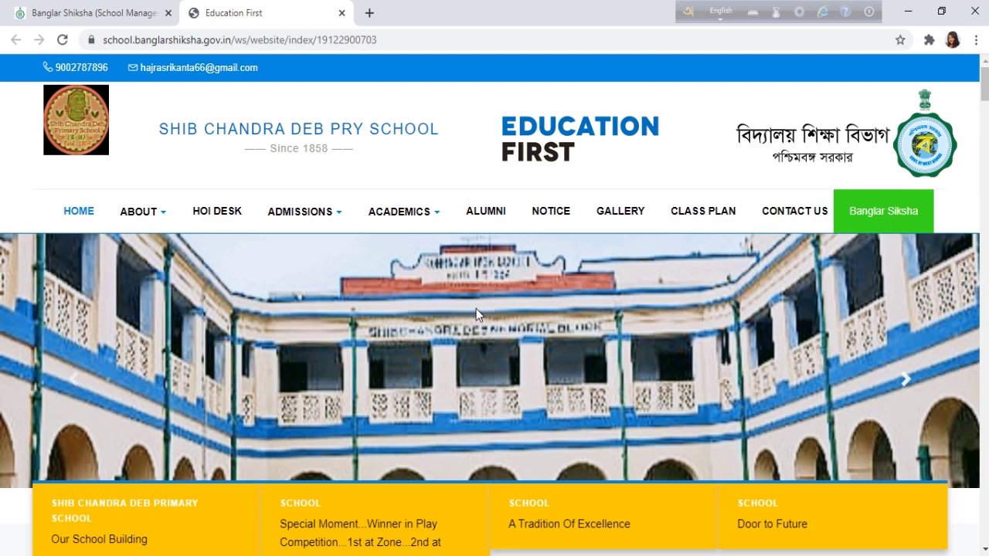
pyautogui.moveTo(437, 4)
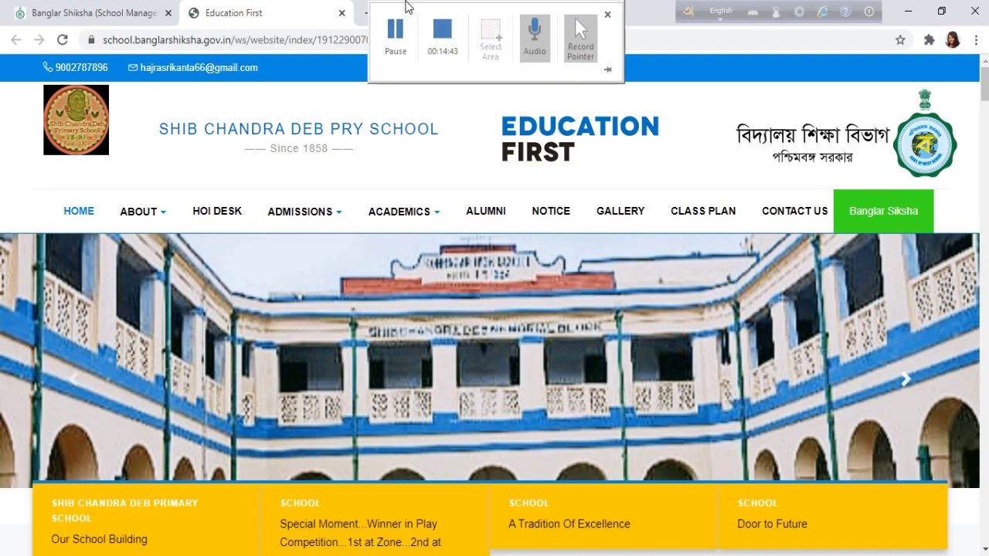
pyautogui.click(443, 35)
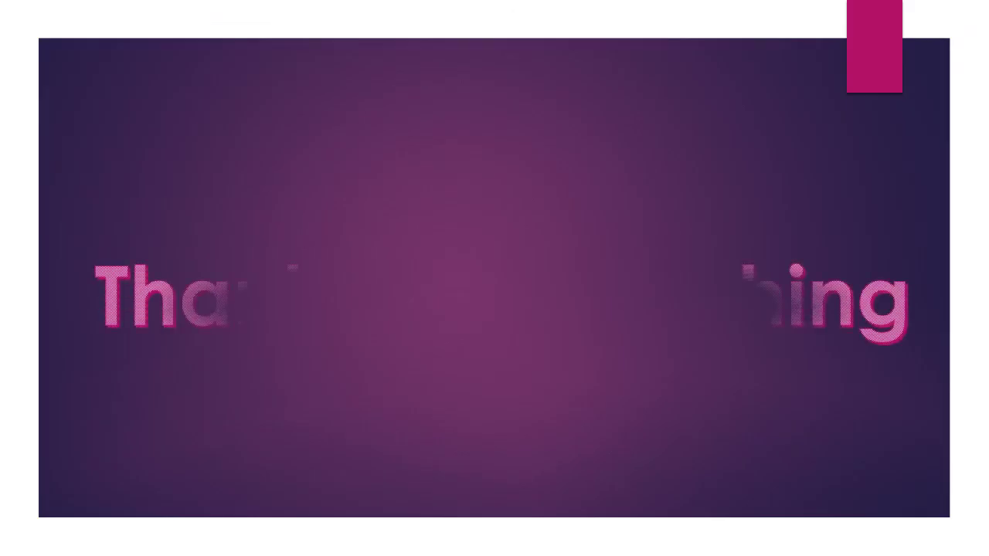